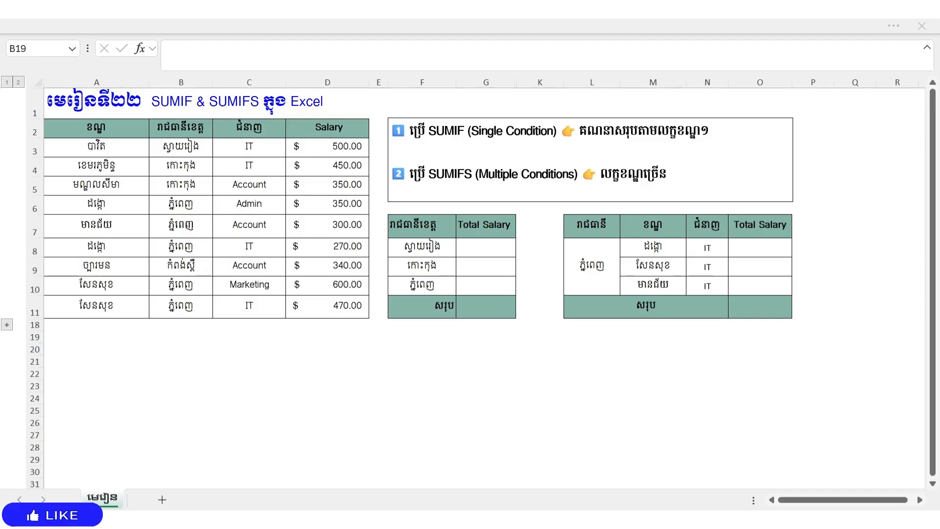
Review the source salary table in A2:D11 and the empty province summary table in F7:G11.
left_click_drag(73, 128, 325, 307)
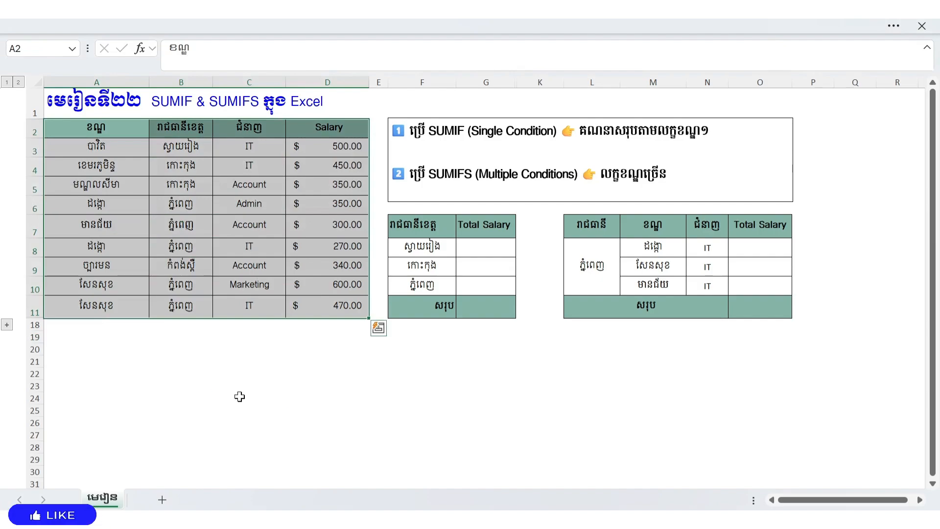
left_click(239, 396)
left_click_drag(412, 228, 491, 276)
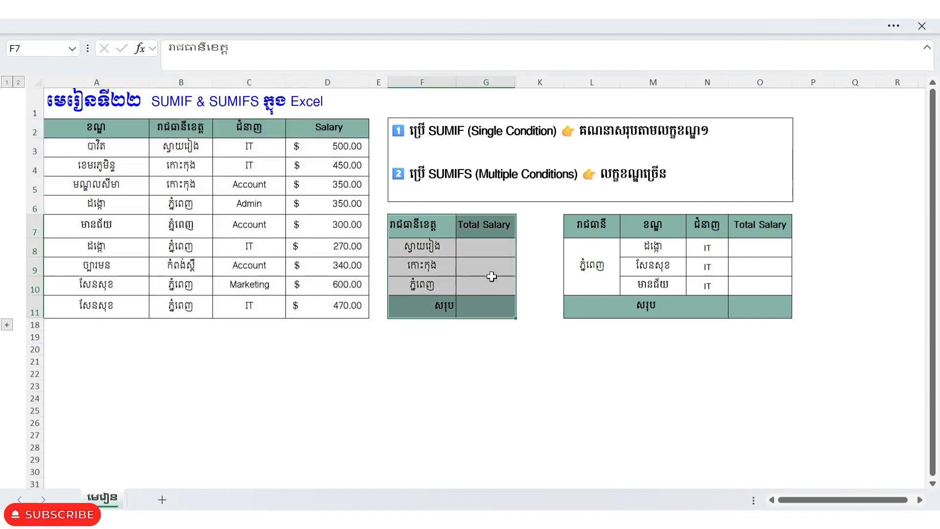
left_click_drag(439, 233, 485, 306)
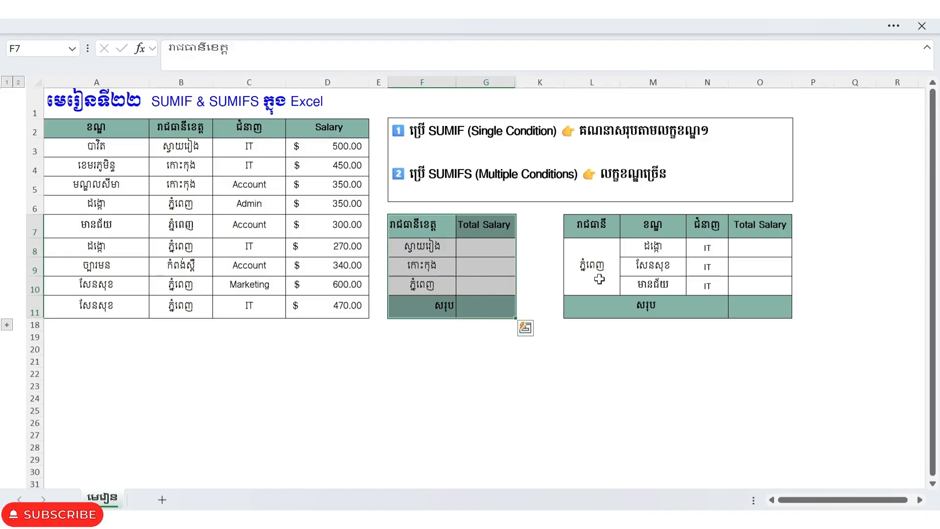
left_click(550, 348)
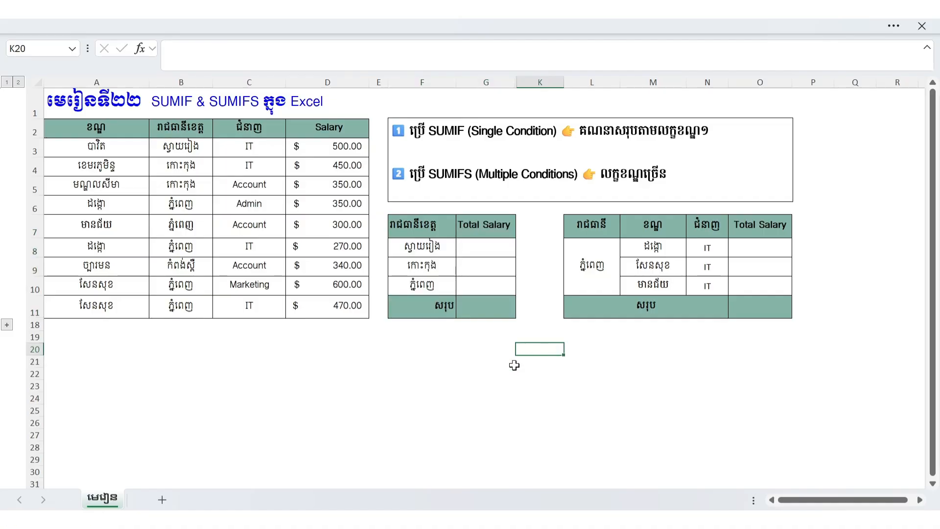
Start a SUMIF formula in G8 with the province cells $B$3:$B$11 as its absolute criteria range.
left_click(468, 246)
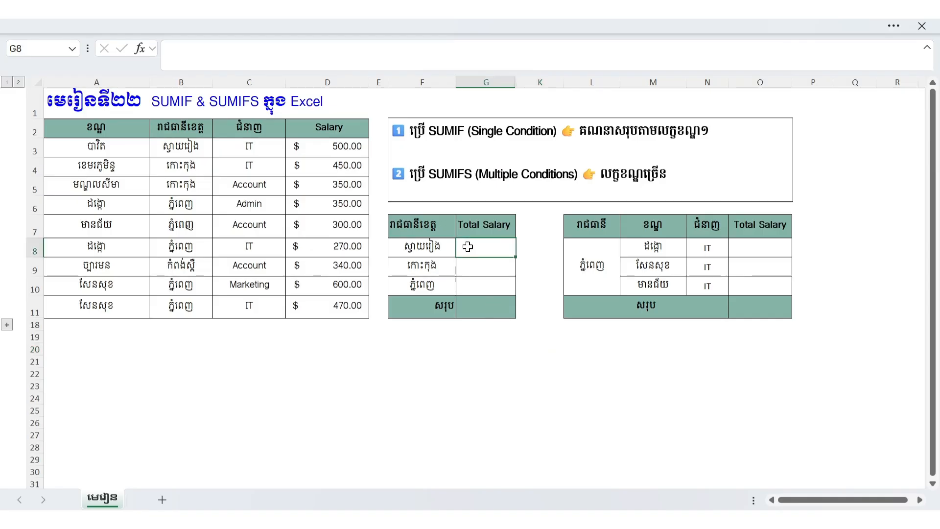
type("=sum")
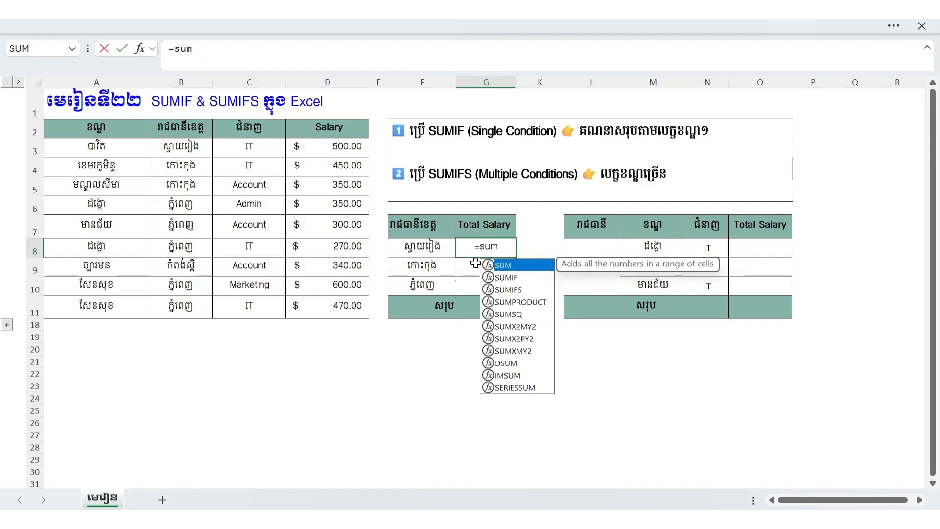
type("i")
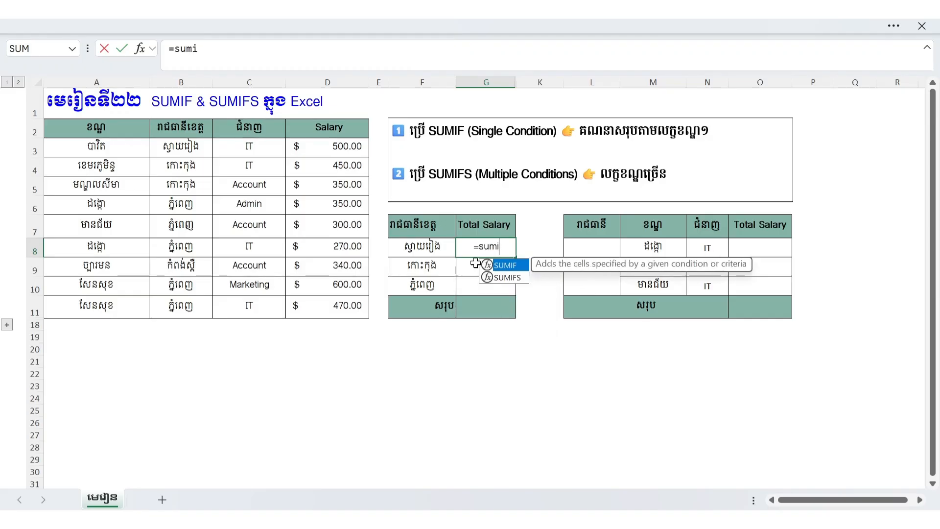
type("f")
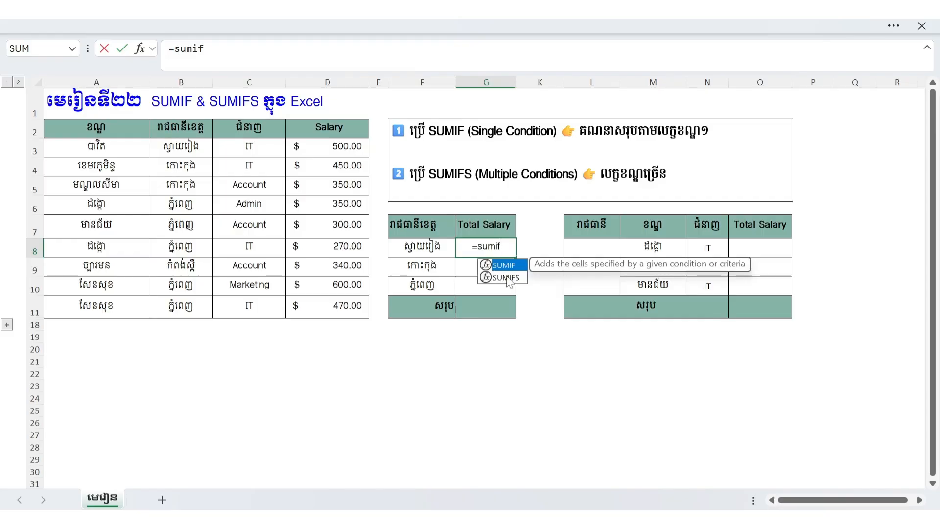
type("(")
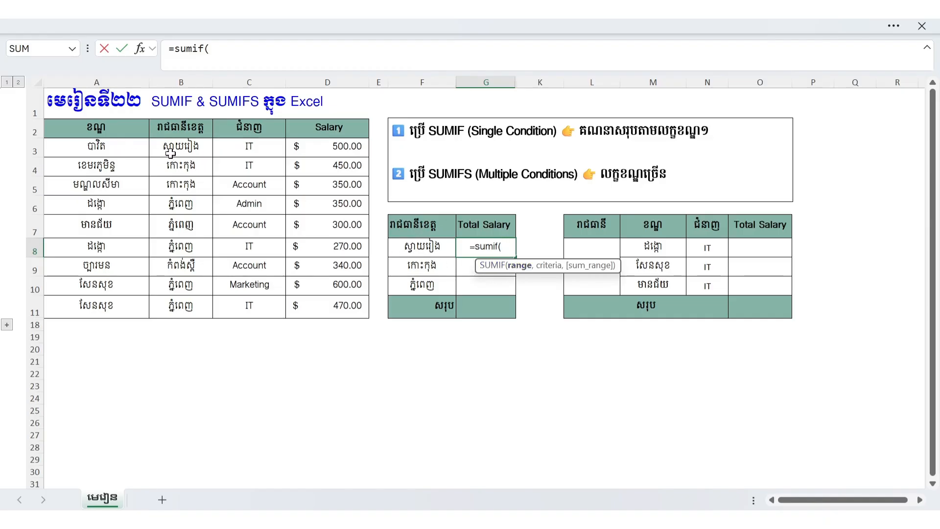
left_click_drag(170, 153, 172, 307)
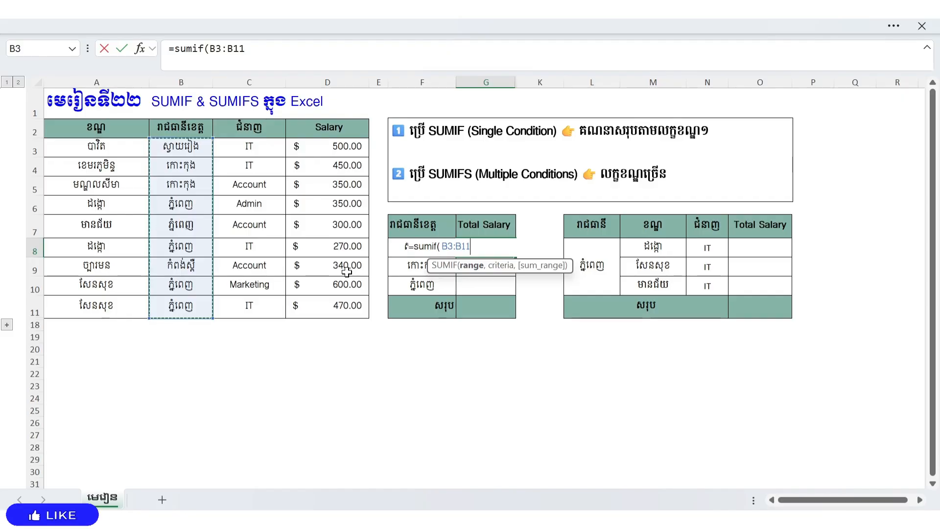
key("F4")
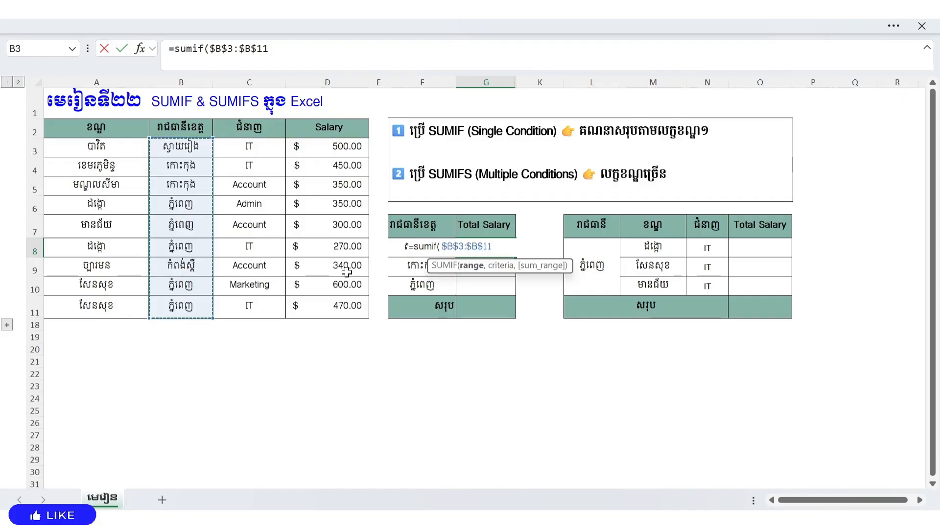
type(",")
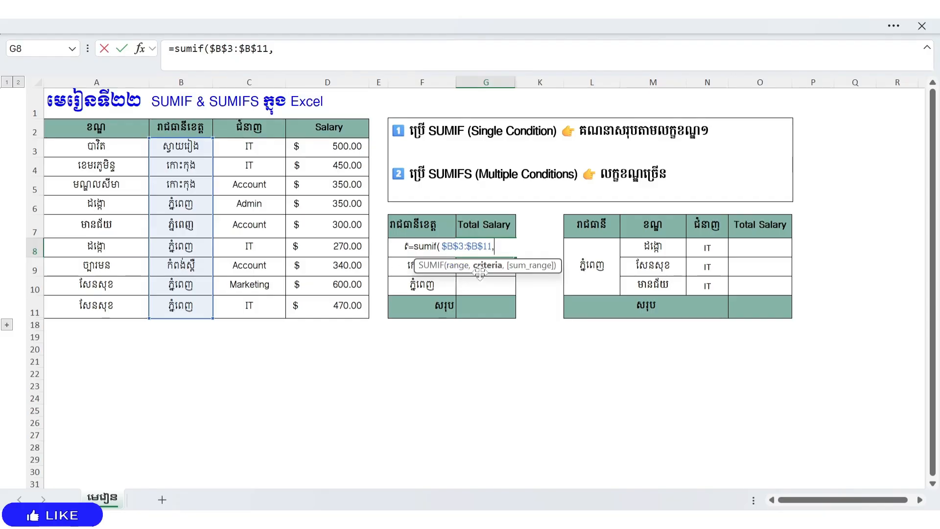
Complete the SUMIF formula with criterion F8 and absolute sum range $D$3:$D$11, and fill it down from G8 to G10.
left_click(397, 247)
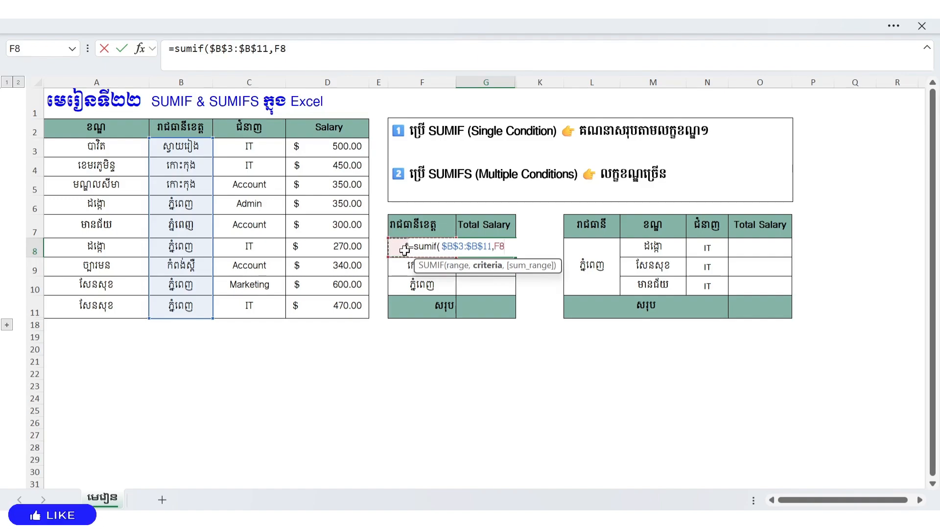
type(",")
key("BackSpace")
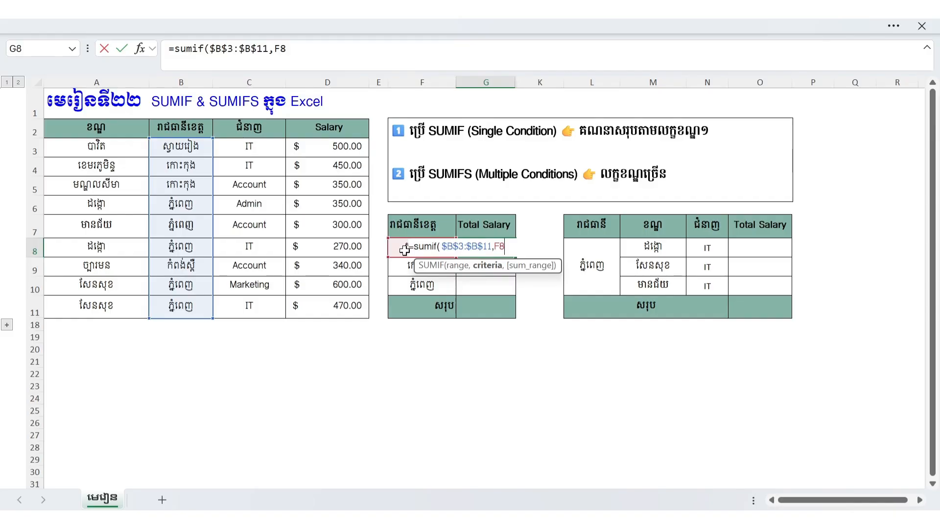
type(",")
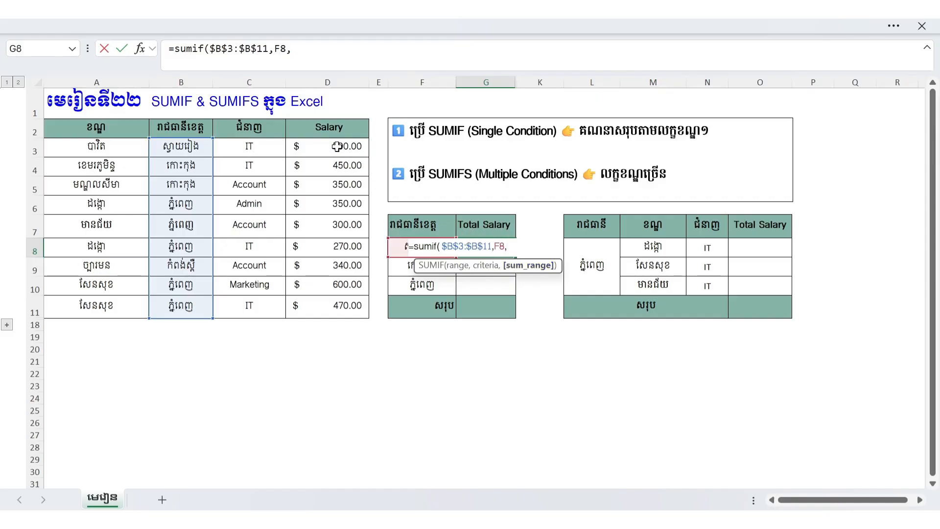
left_click_drag(337, 145, 347, 312)
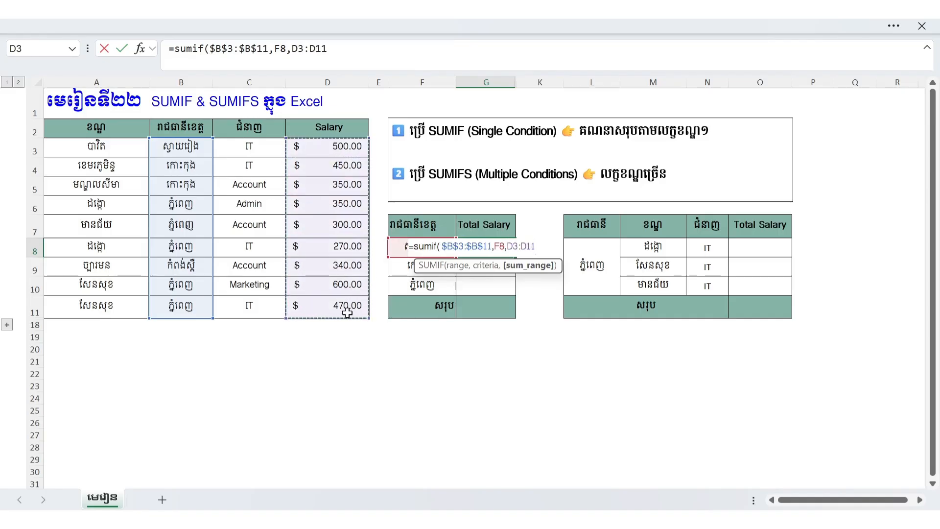
key("F4")
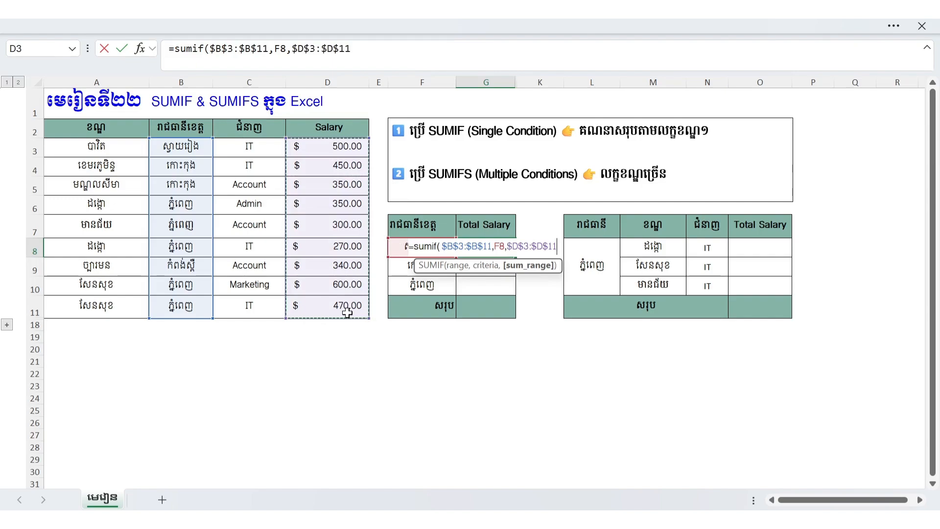
key("Return")
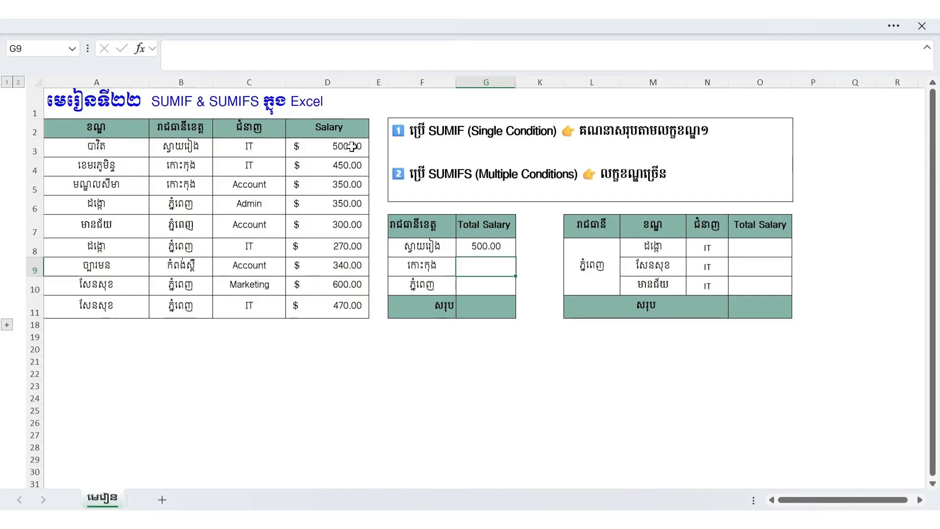
left_click(511, 252)
left_click_drag(514, 256, 512, 294)
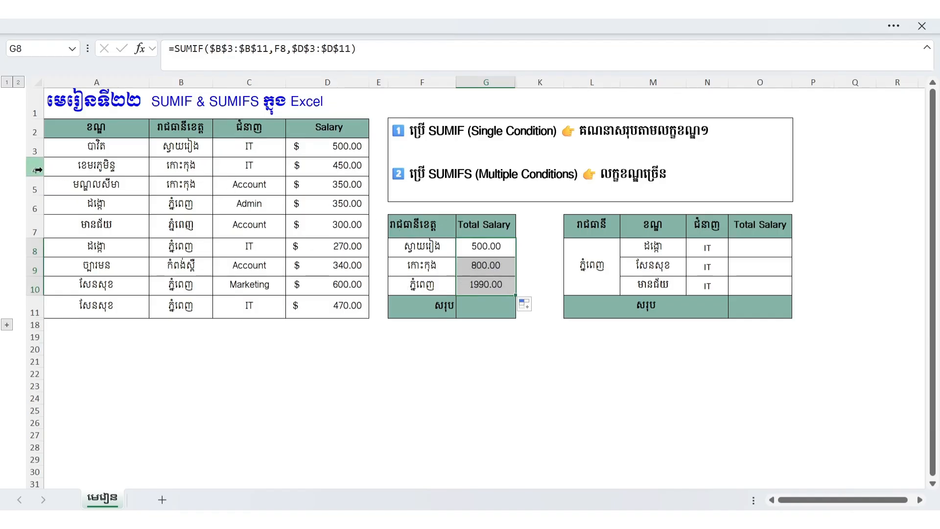
Compare the totals for the second and third provinces with their matching salary rows in the source table.
left_click(189, 168)
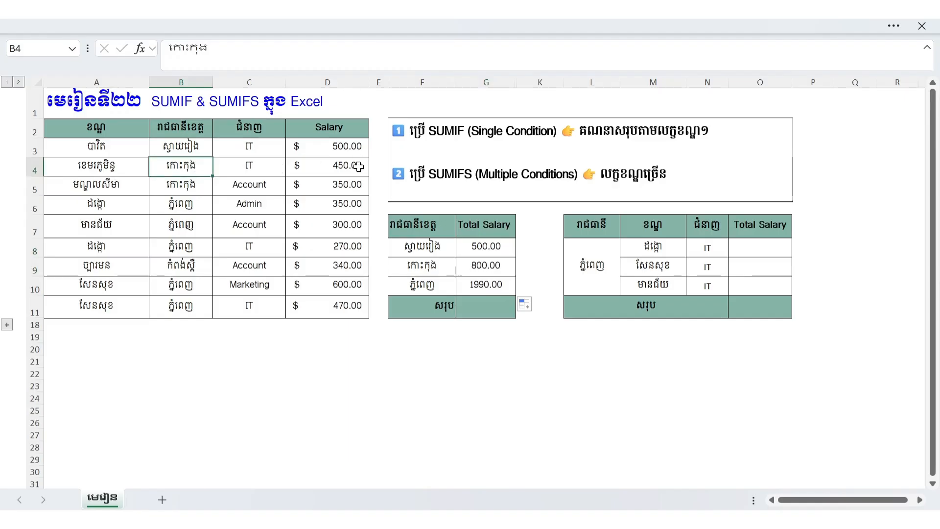
left_click(349, 191)
left_click_drag(351, 167, 349, 186)
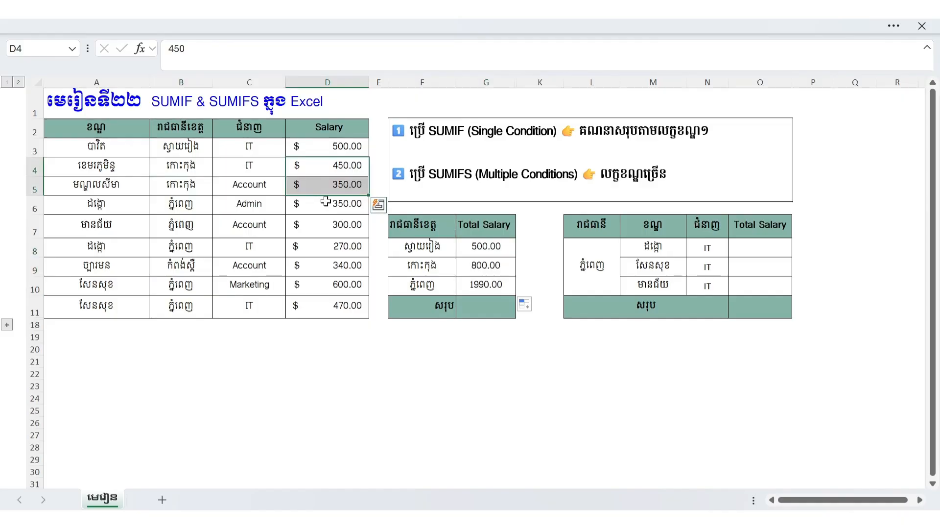
left_click(476, 285)
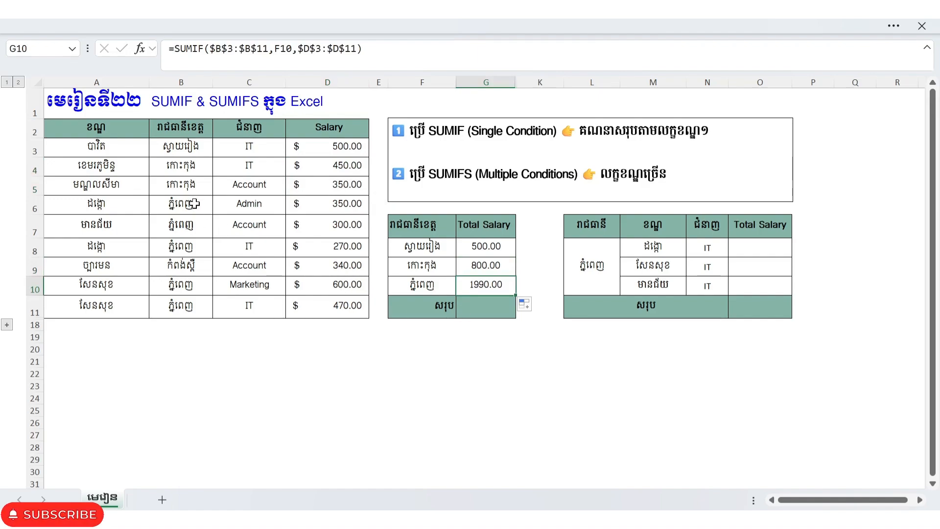
left_click_drag(194, 203, 359, 243)
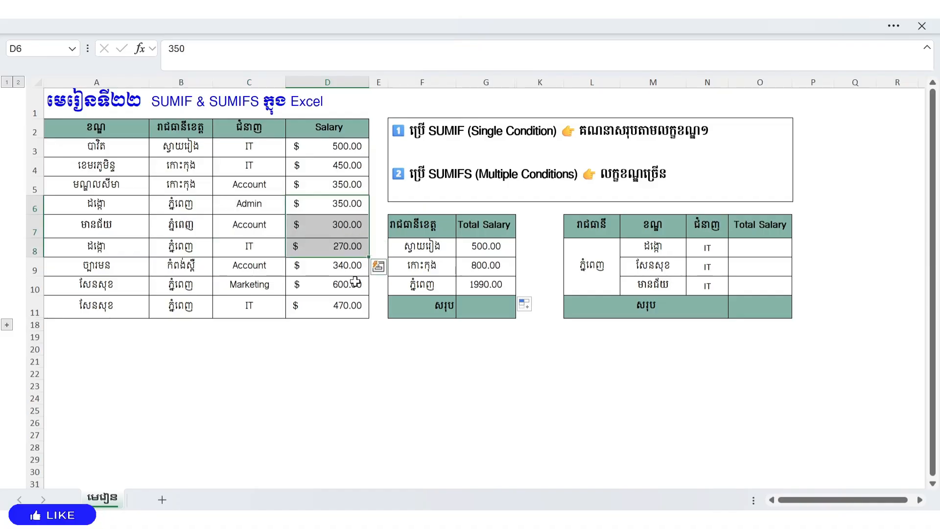
left_click(350, 308)
left_click(426, 347)
Total the province salaries in G11 with a SUM formula over G8:G10.
left_click(454, 308)
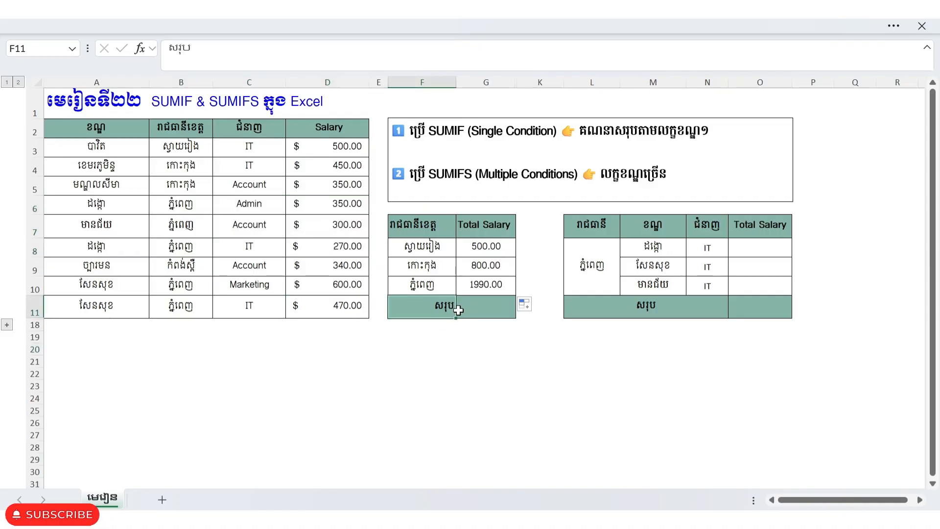
left_click(478, 305)
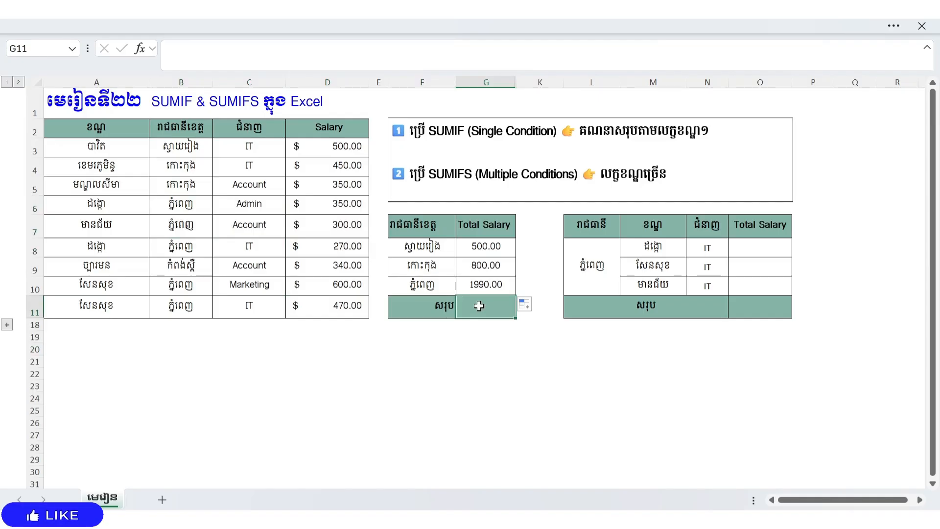
type("=sum")
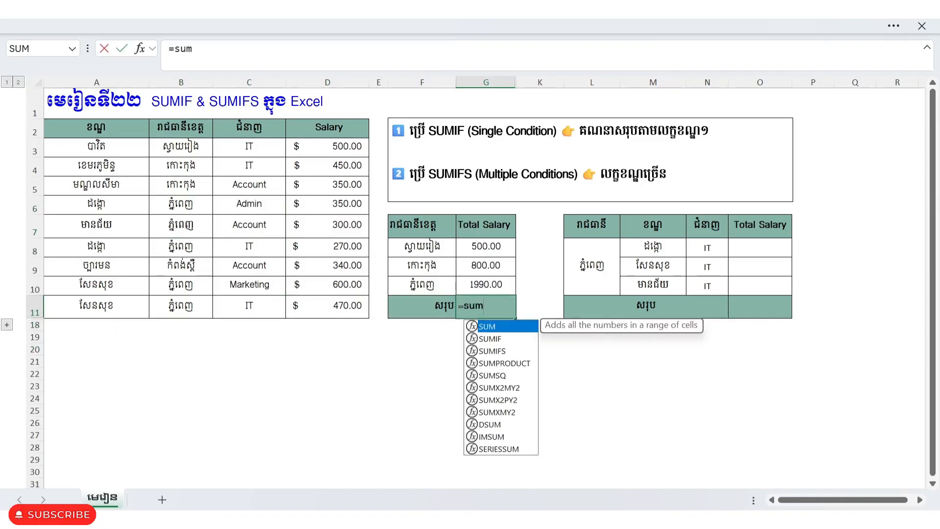
type("(")
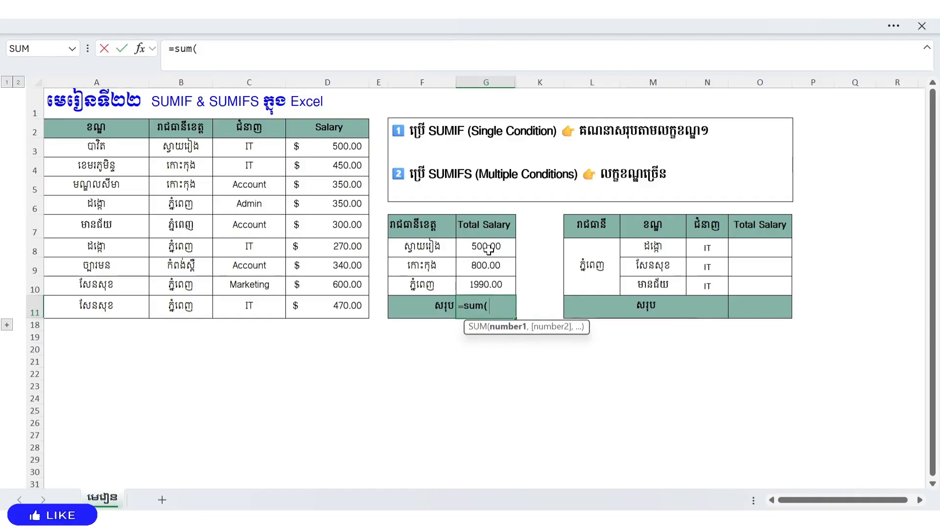
left_click_drag(489, 247, 489, 285)
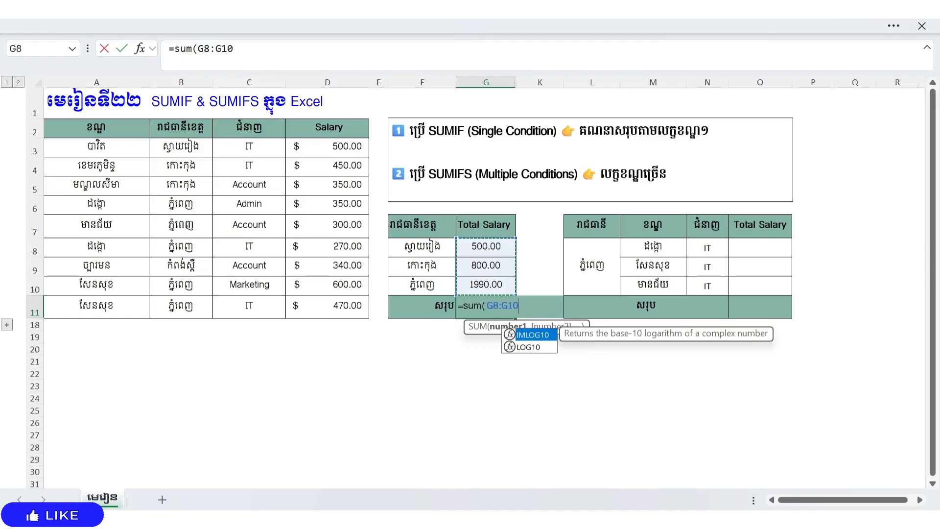
key("Return")
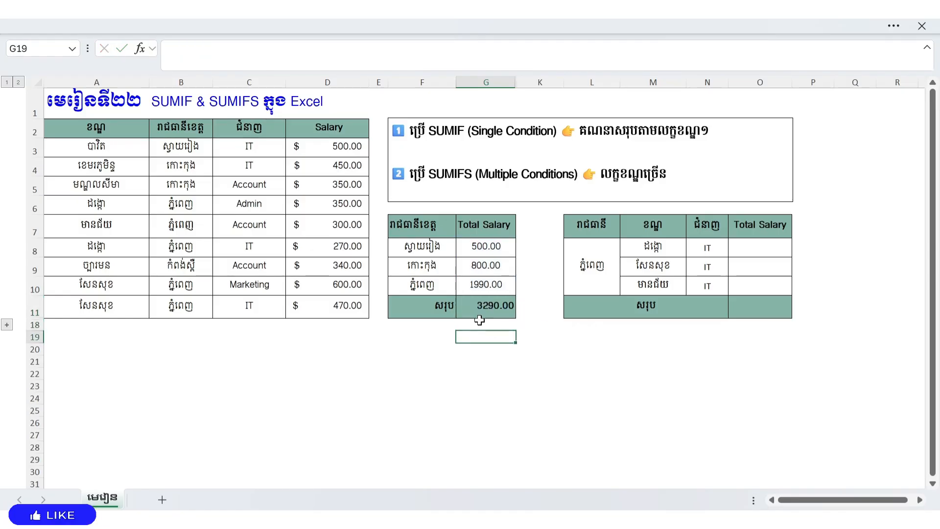
left_click(481, 313)
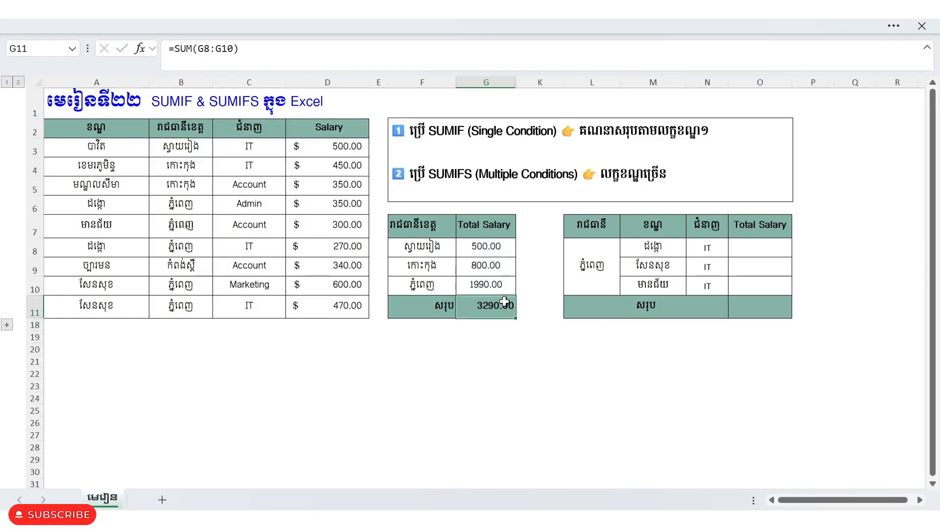
left_click(457, 361)
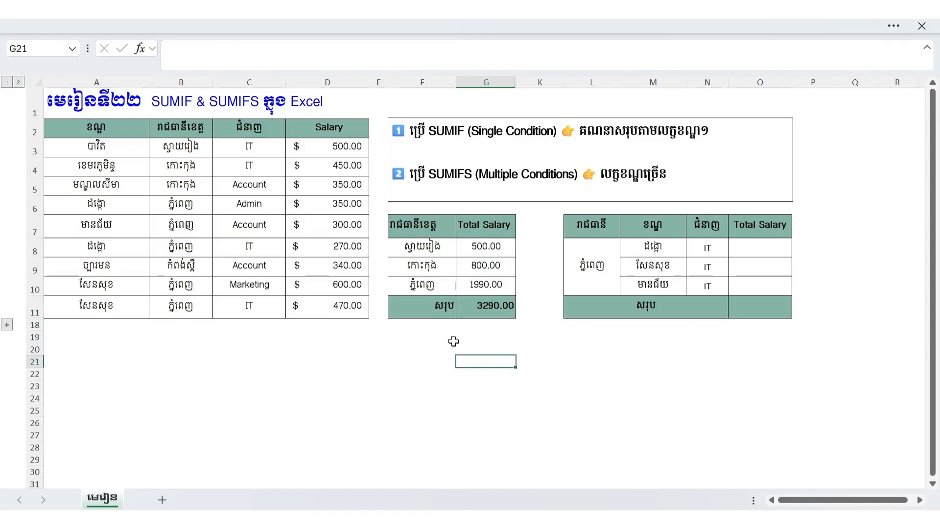
Examine the capital, district and skill criteria in the second summary table in L7:O11.
left_click(617, 399)
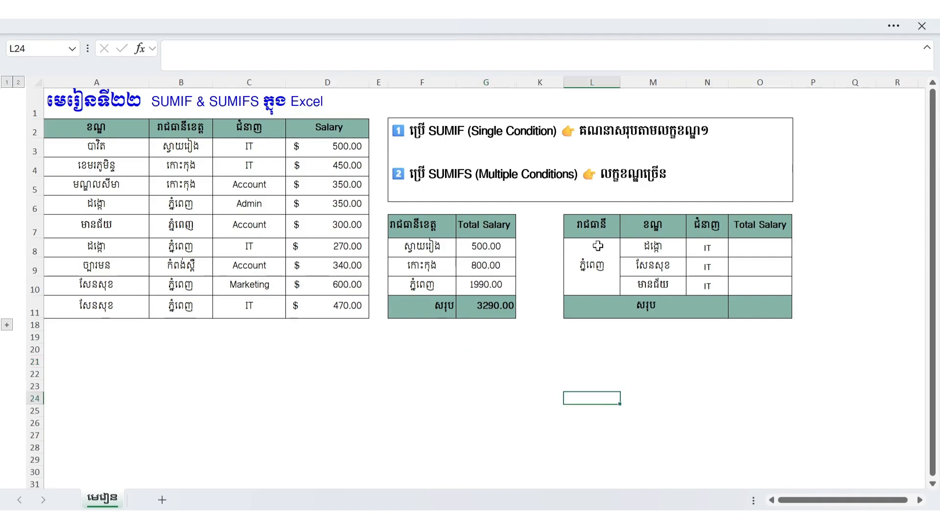
left_click_drag(600, 227, 775, 310)
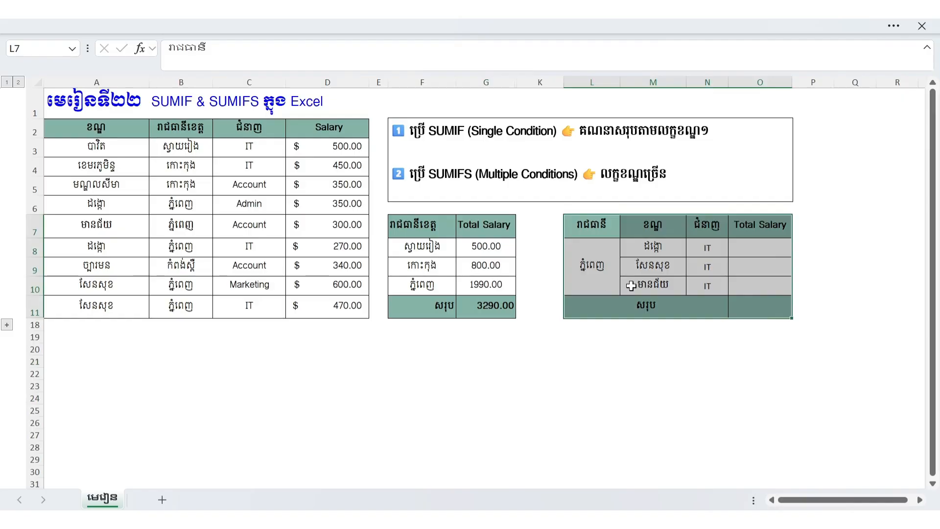
left_click(661, 250)
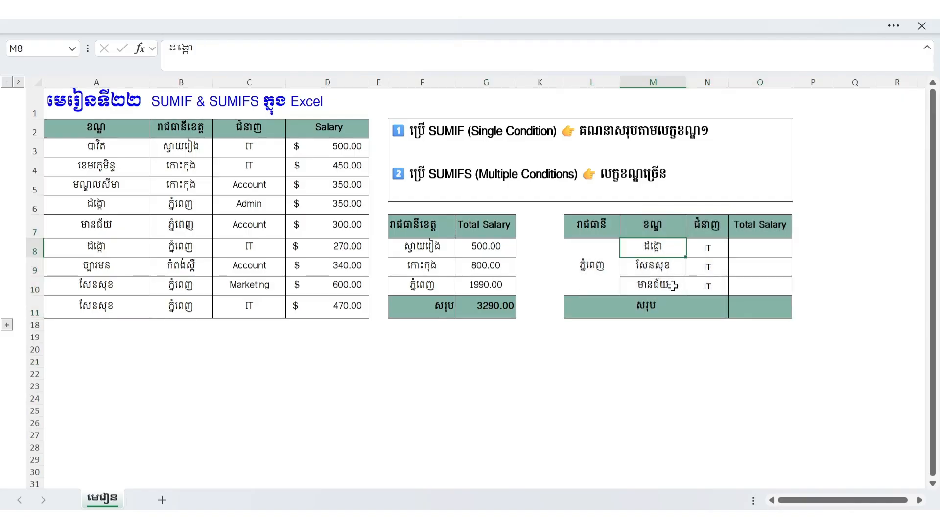
left_click(673, 285)
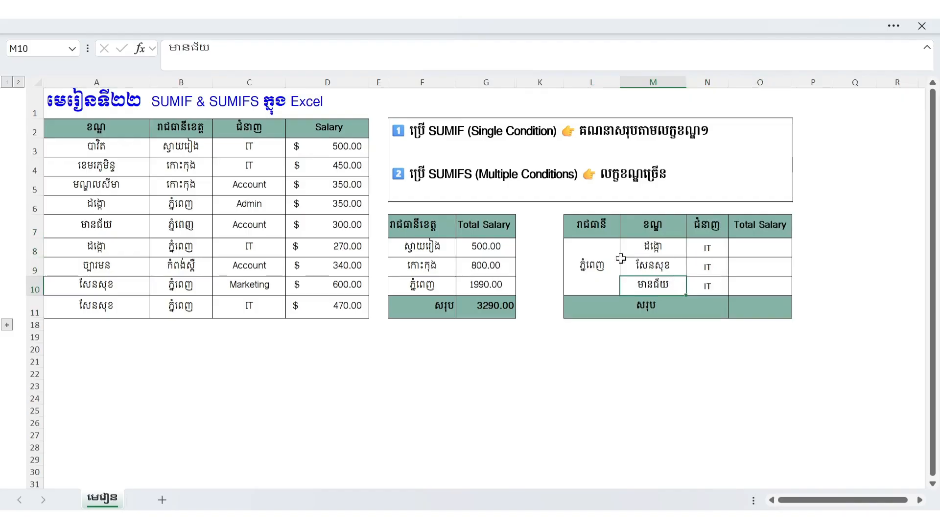
Examine source rows 6 and 8 for the first district and the IT skill criterion.
left_click(30, 203)
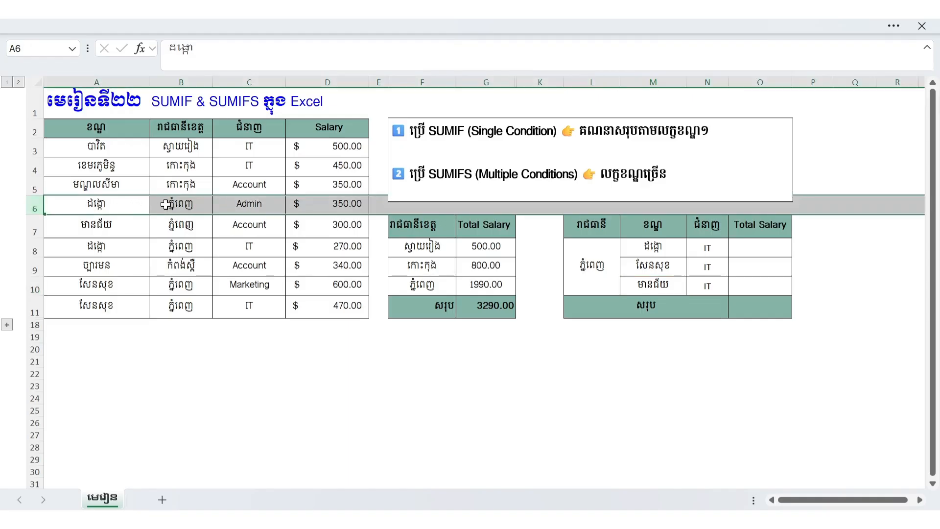
left_click(259, 245)
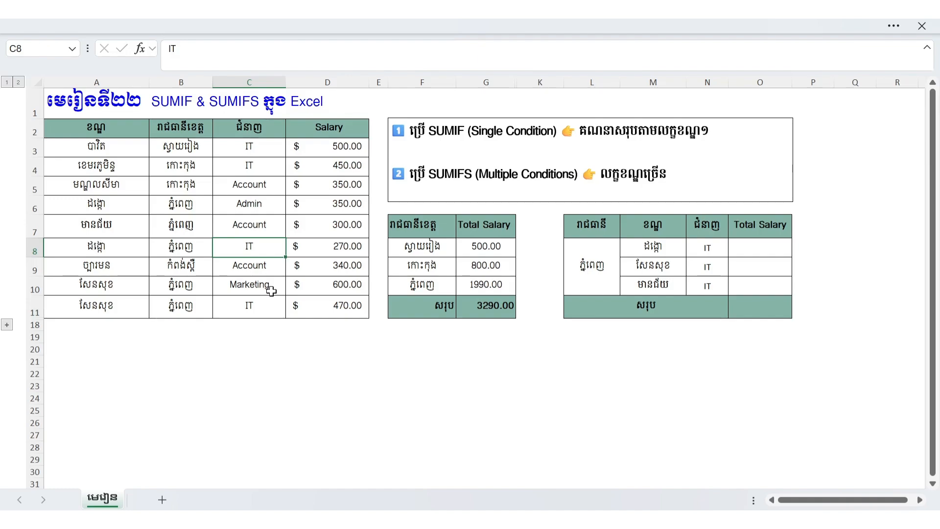
Start a SUMIFS formula in O8 with the absolute sum range $D$3:$D$11.
left_click(739, 251)
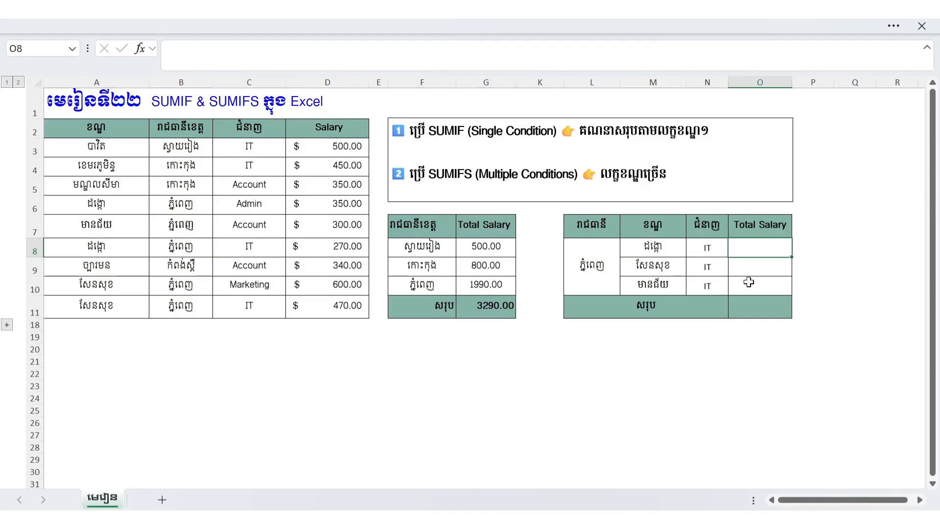
type("=sum")
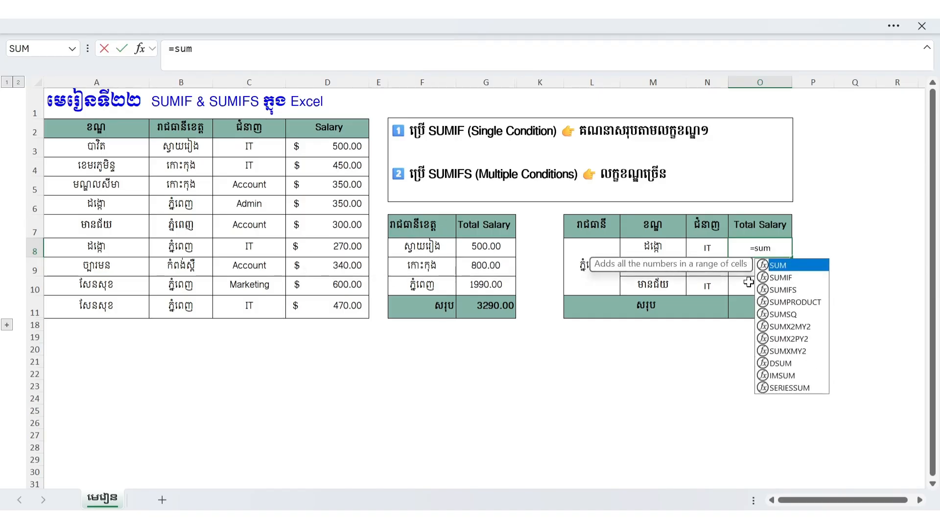
type("if")
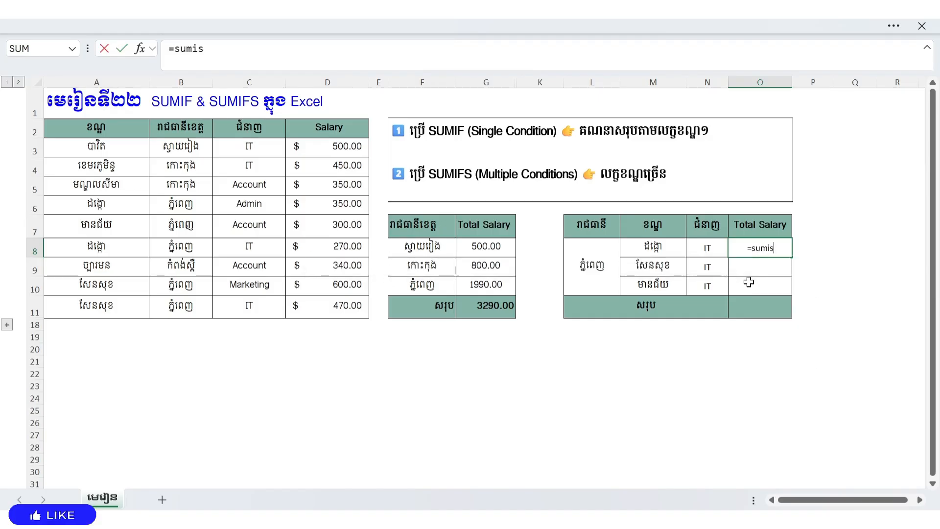
type("s")
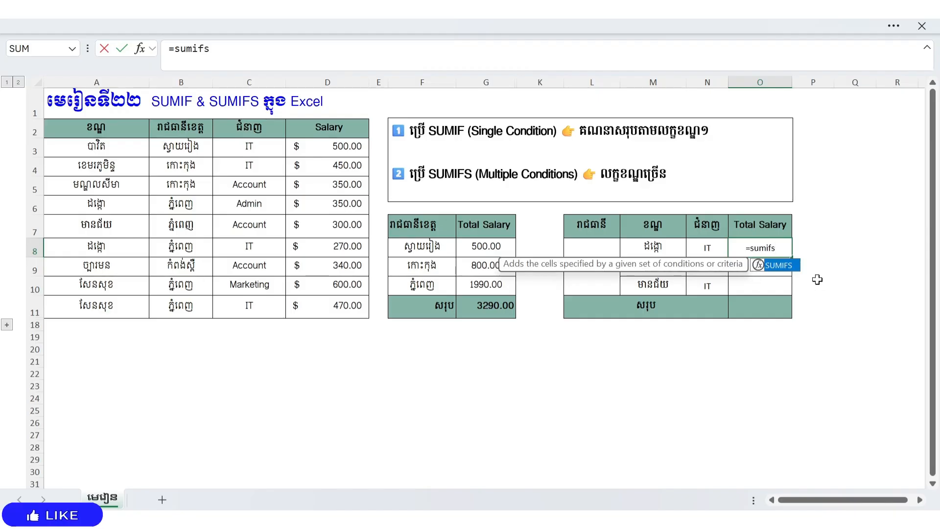
type("(")
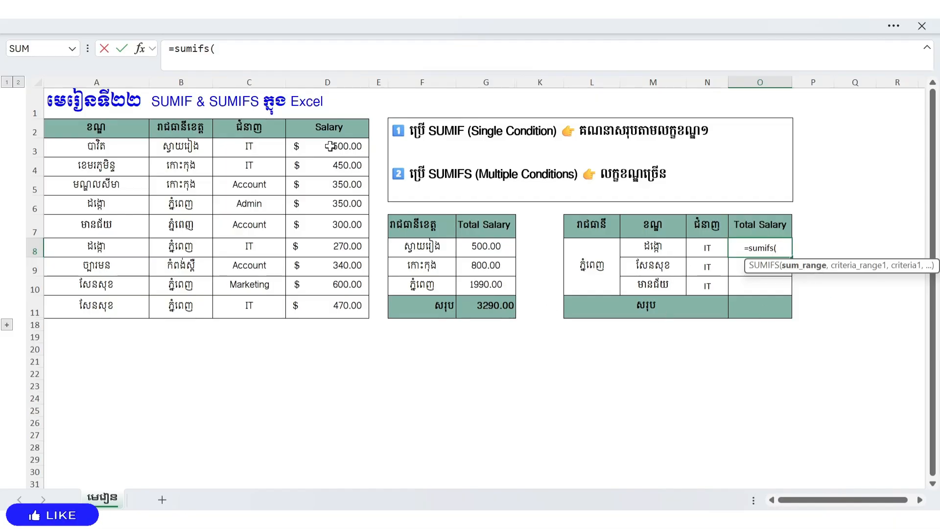
left_click_drag(338, 147, 329, 303)
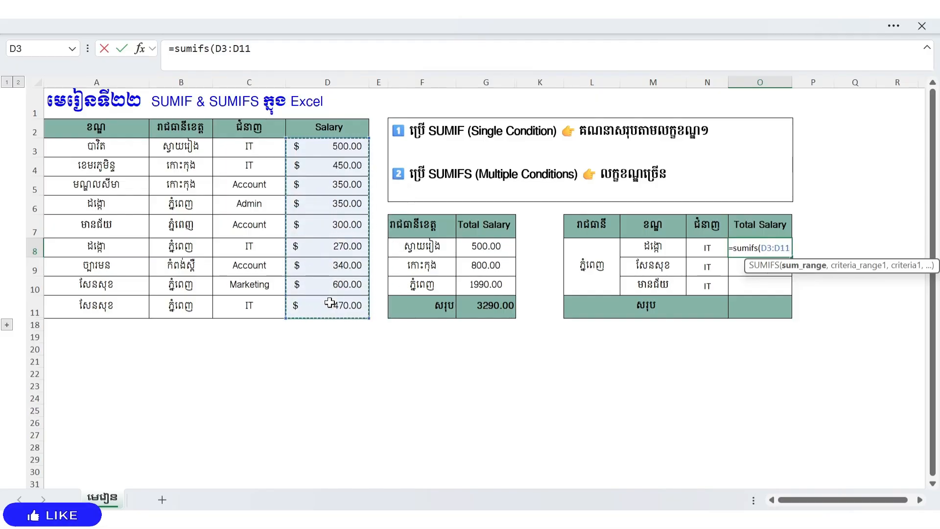
key("F4")
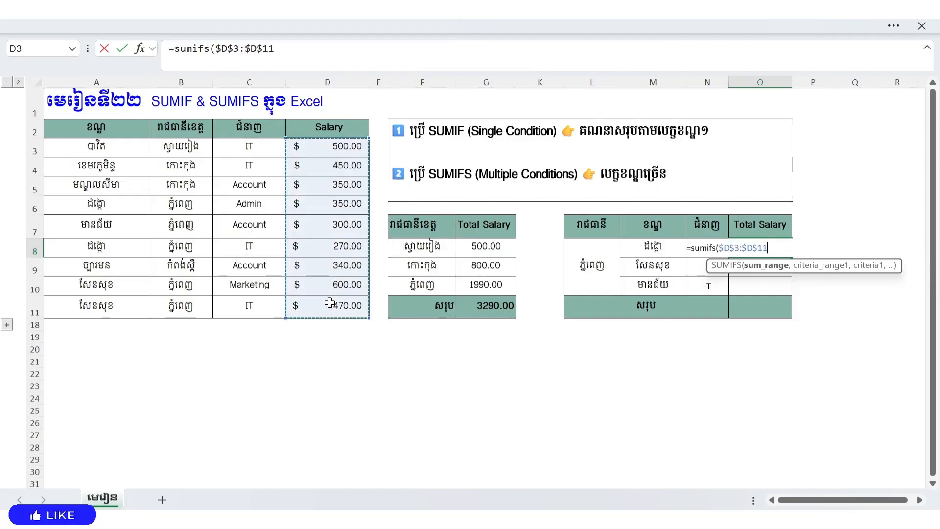
type(",")
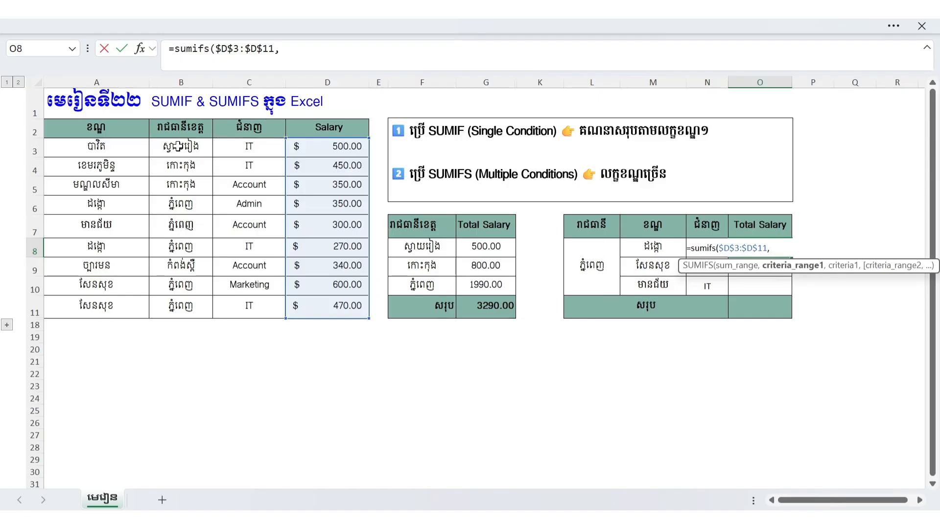
Add the capital condition to the SUMIFS formula with criteria range $B$3:$B$11 and absolute criterion $L$8.
left_click_drag(178, 146, 185, 305)
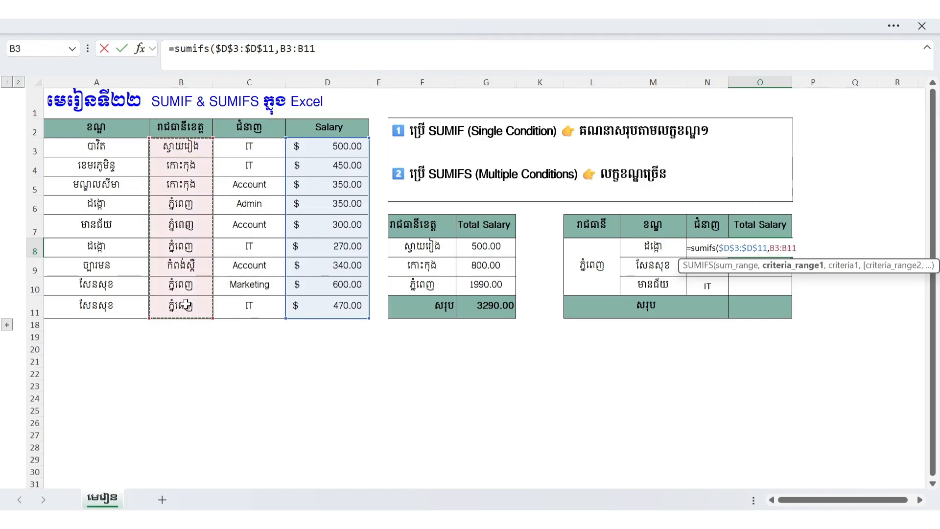
key("F4")
type(",")
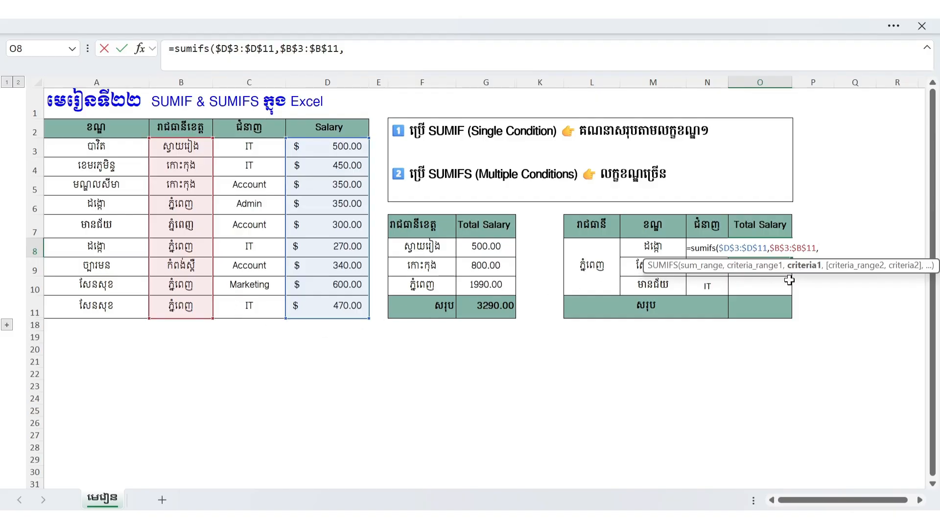
left_click(590, 264)
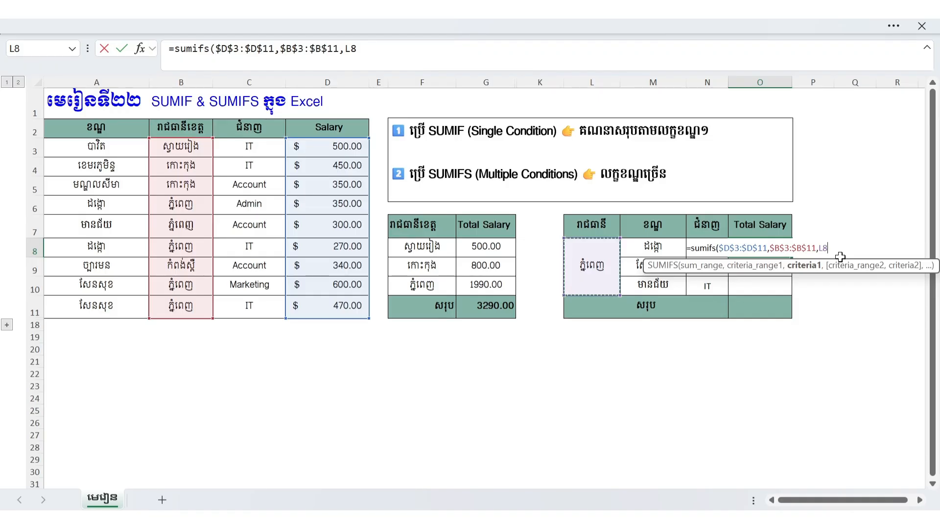
key("F4")
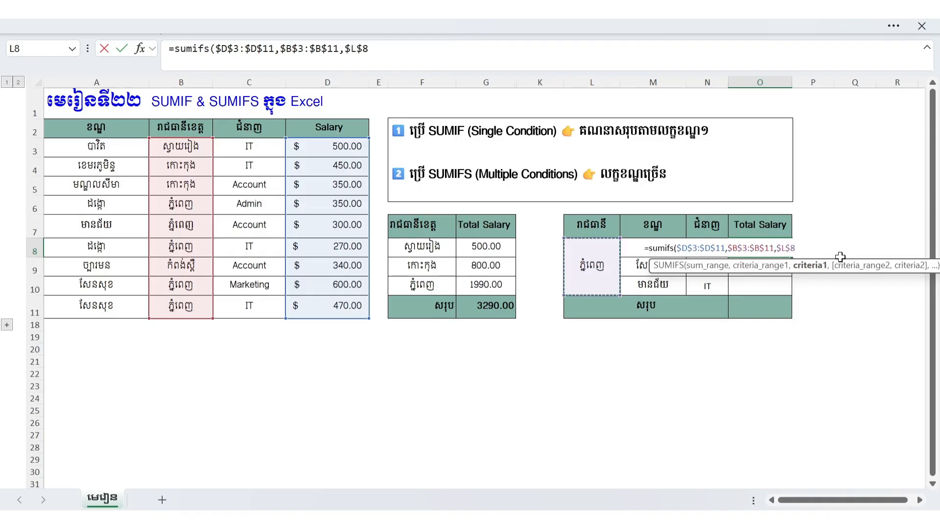
type(",")
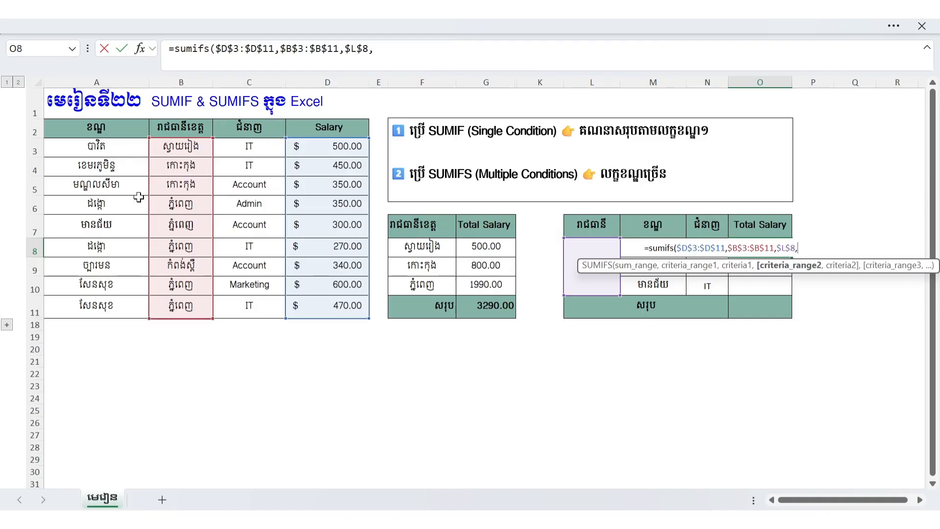
Add the district condition to the SUMIFS formula with criteria range $A$3:$A$11 and relative criterion M8.
left_click_drag(105, 144, 112, 304)
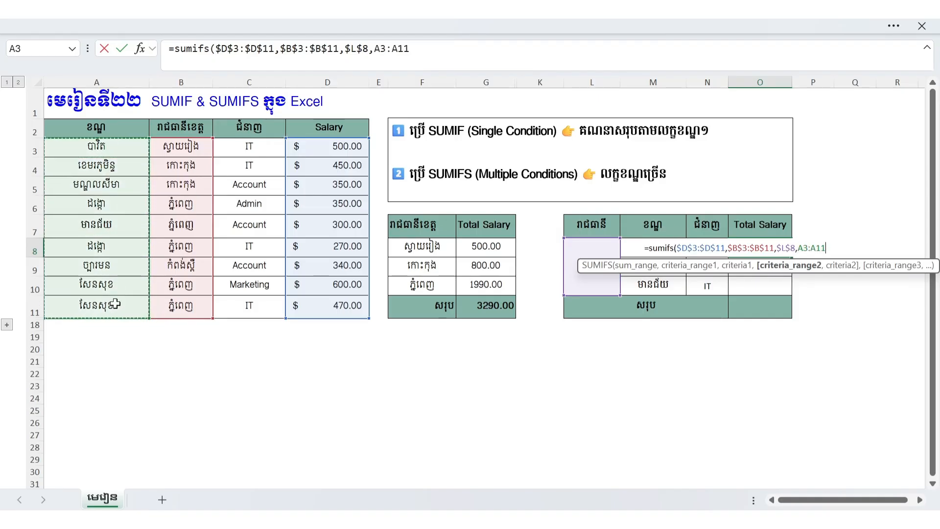
key("F4")
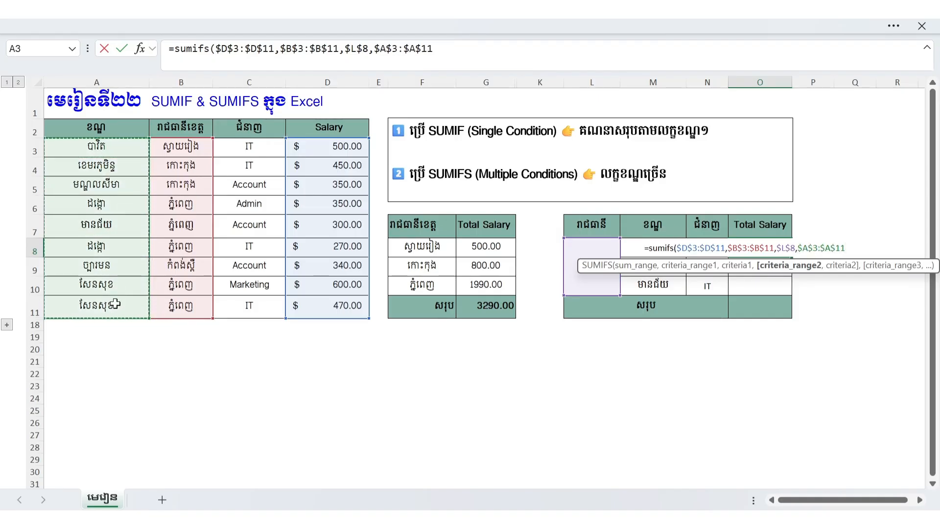
type(",")
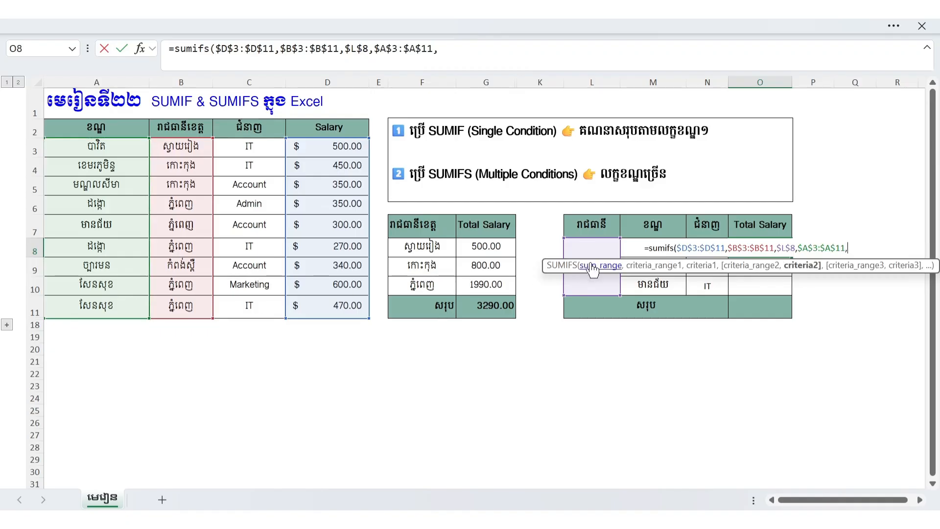
left_click(631, 245)
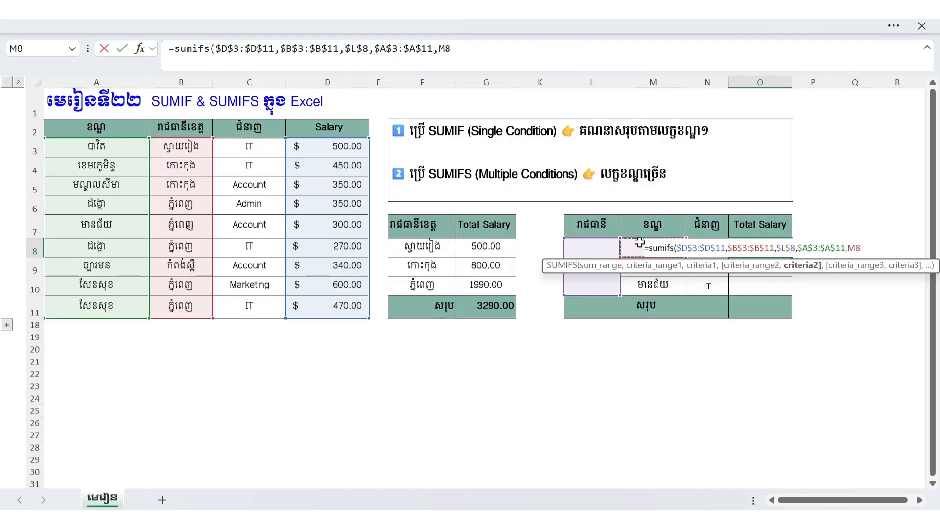
type(",")
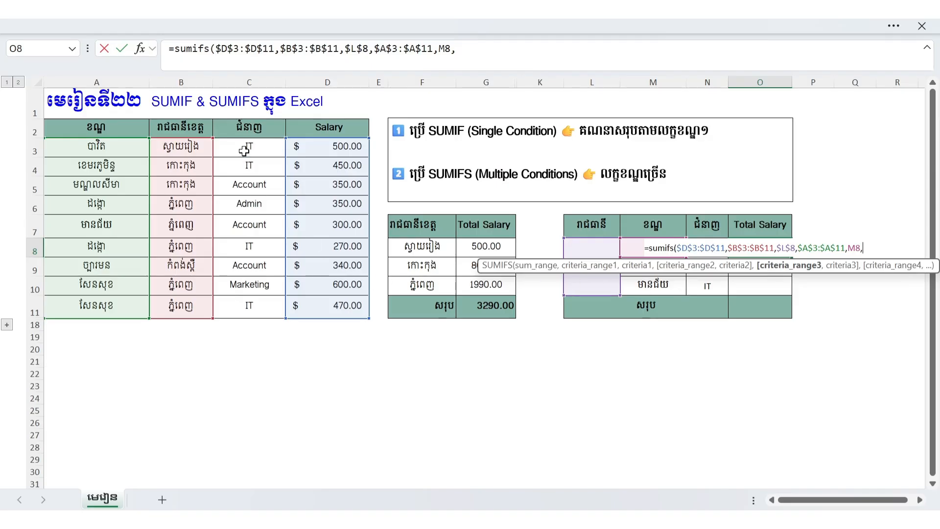
Complete the SUMIFS formula with the skill criteria range $C$3:$C$11 and criterion N8.
left_click_drag(243, 146, 241, 300)
type(",")
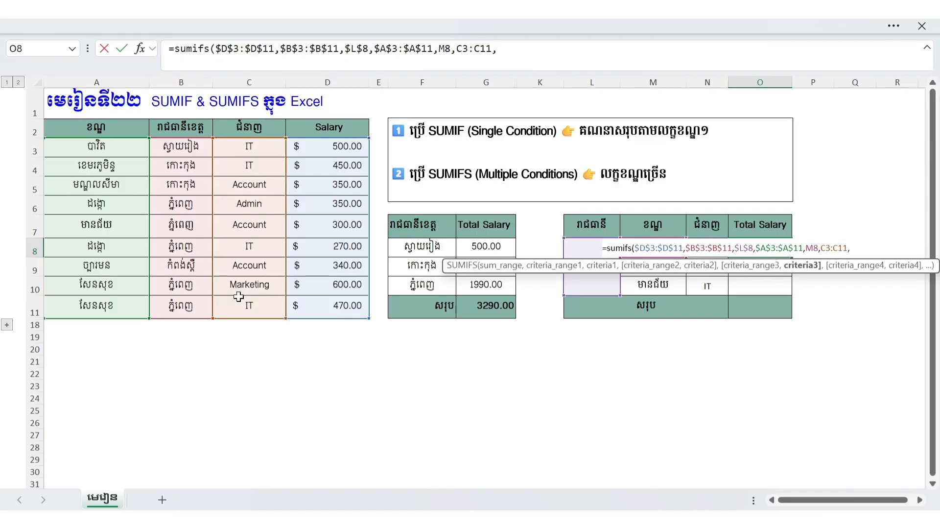
key("BackSpace")
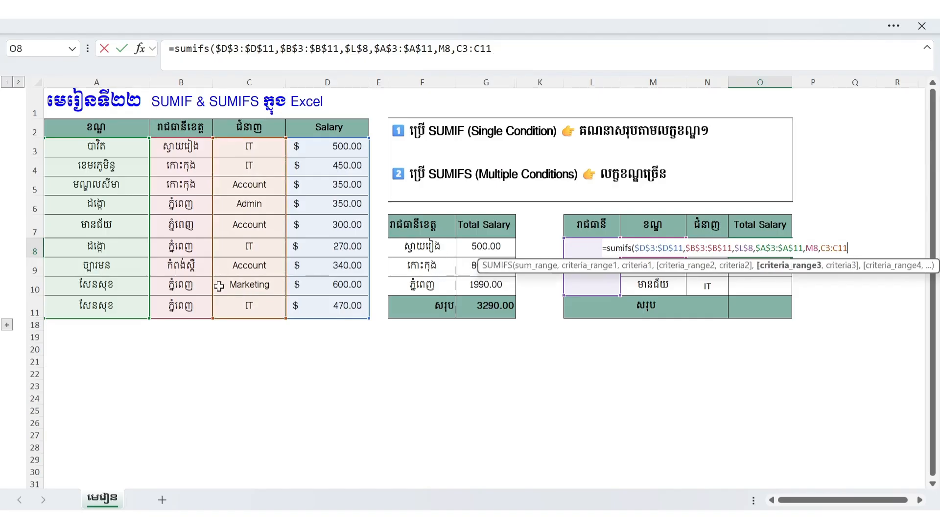
key("F4")
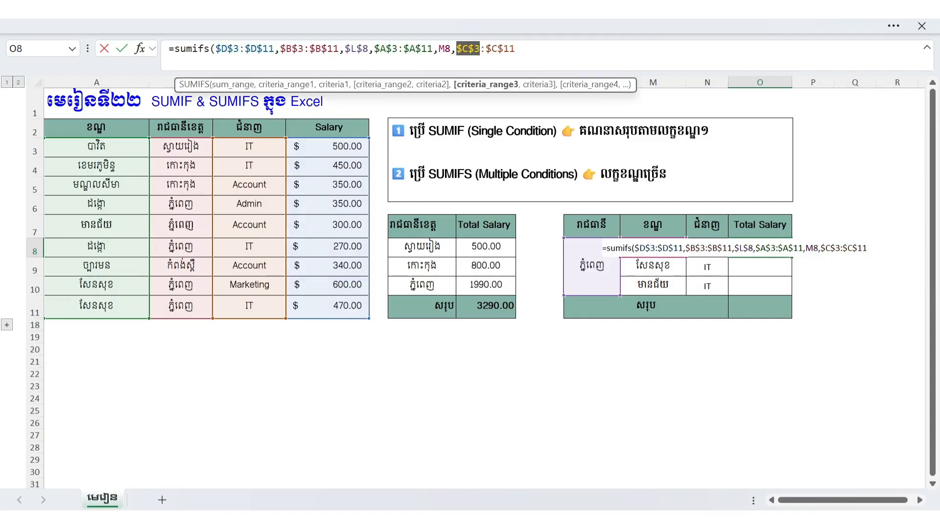
key("F4")
type(",")
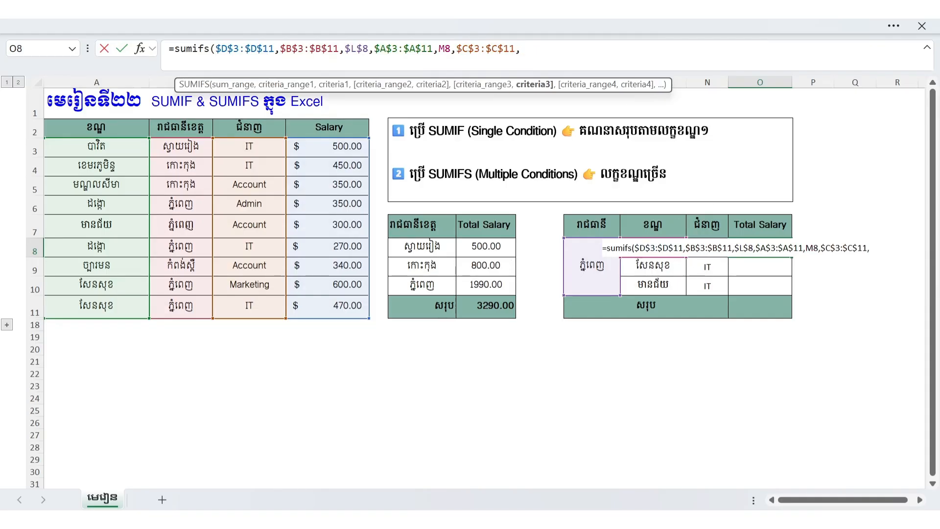
left_click(707, 269)
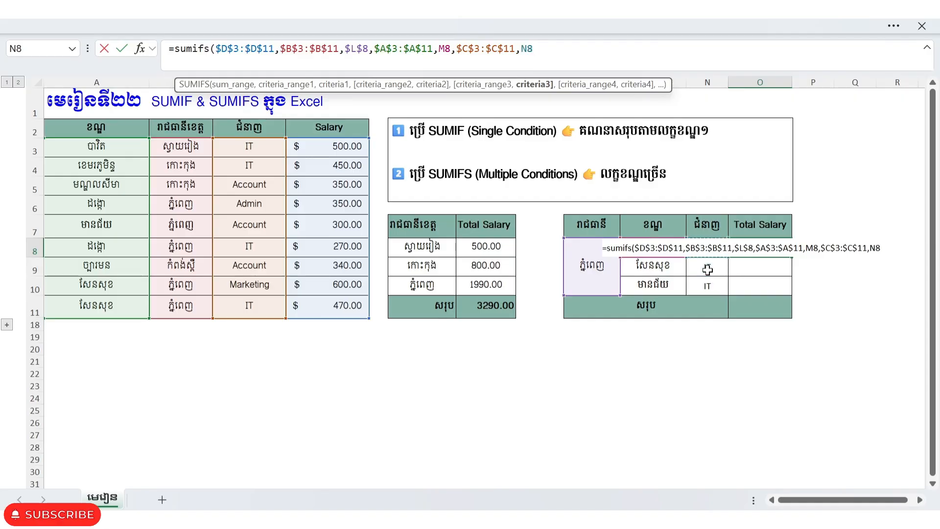
key("Up")
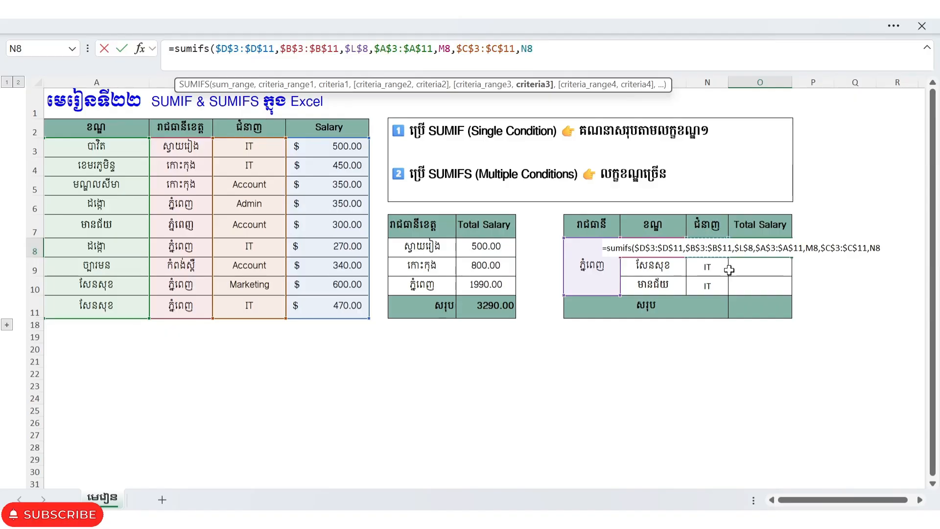
key("Return")
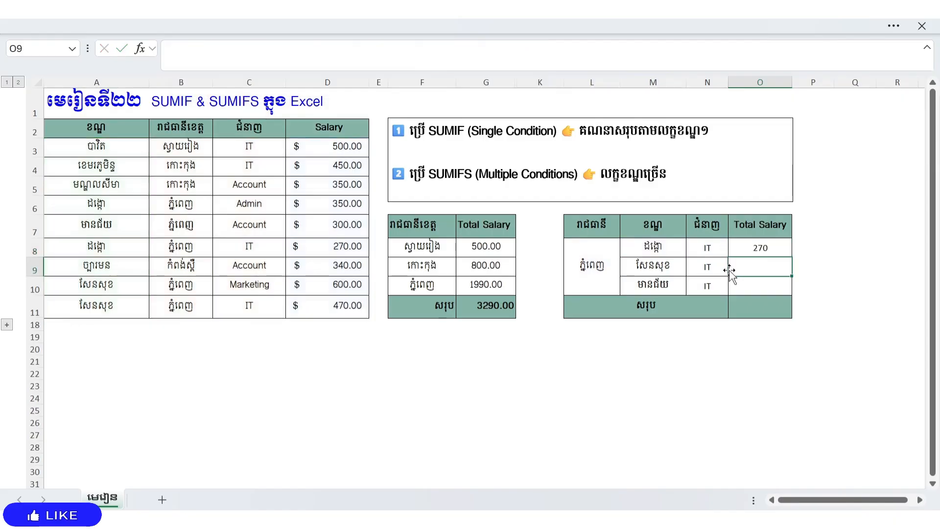
Fill the O8 formula down to O10 and apply the Accounting number format to O8:O10.
left_click(775, 244)
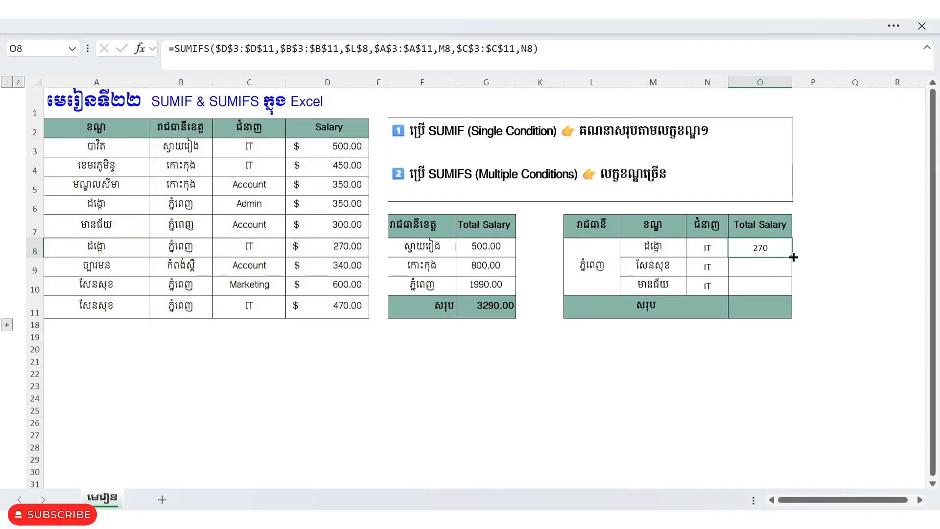
left_click_drag(793, 257, 791, 294)
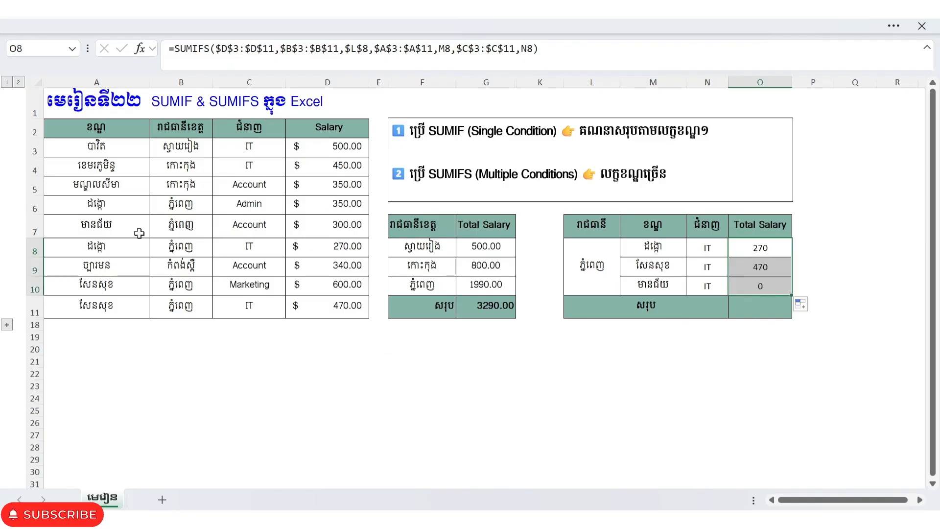
left_click_drag(773, 252, 770, 284)
left_click(303, 24)
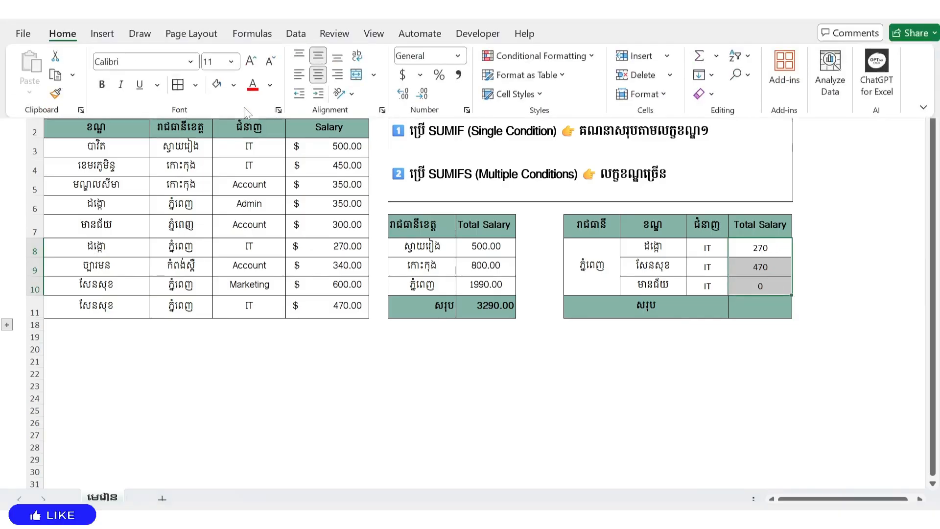
left_click(404, 107)
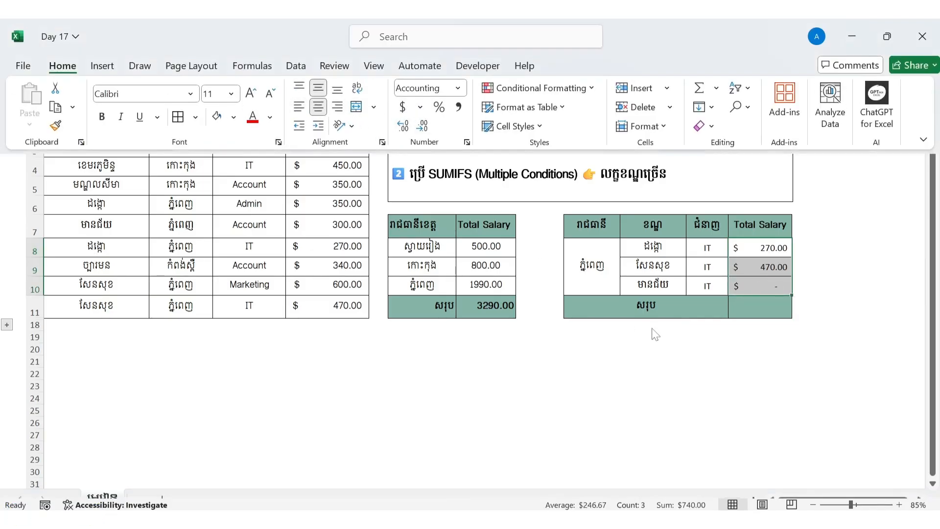
Compare the totals for the first and second districts with their matching rows in the source table.
left_click(768, 245)
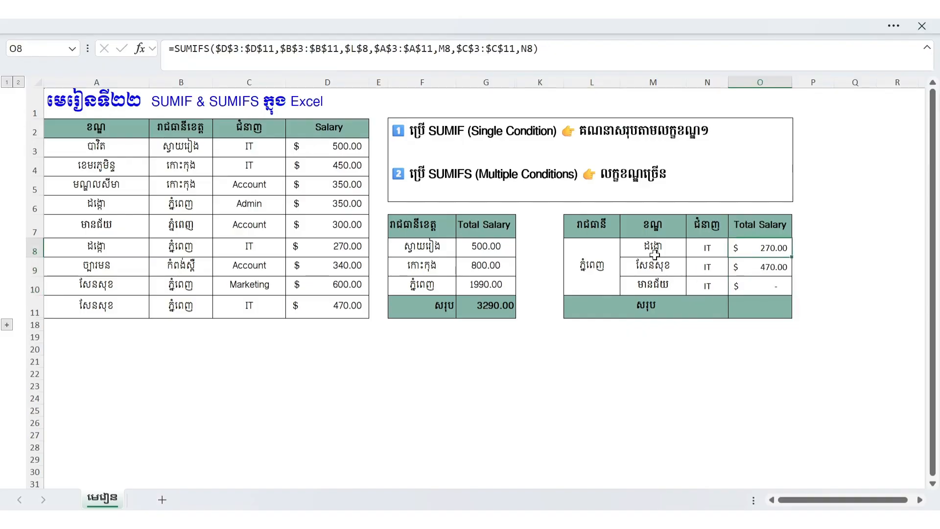
left_click(35, 250)
left_click(120, 203)
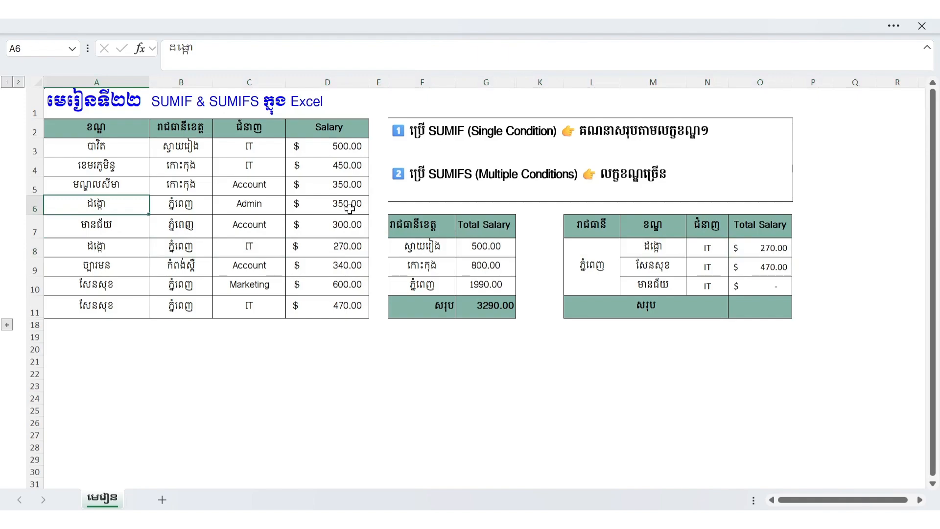
left_click(254, 248)
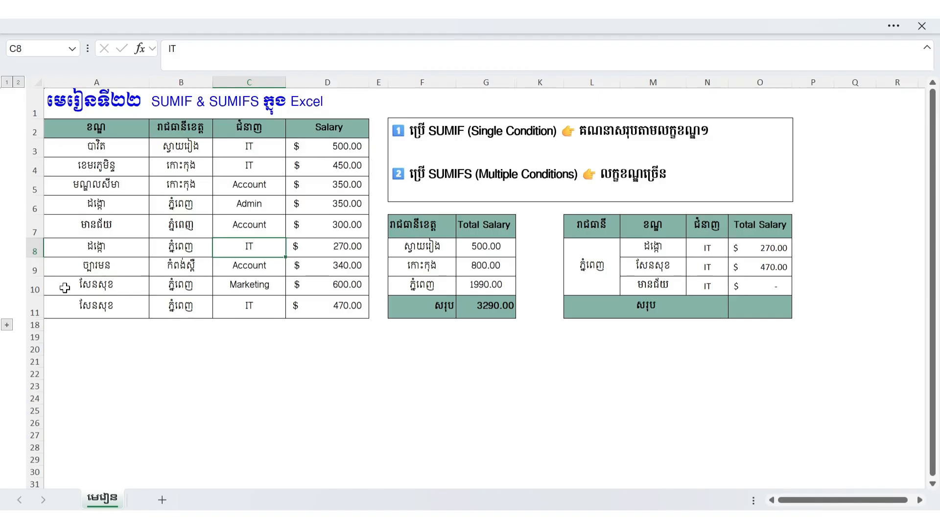
left_click_drag(65, 287, 316, 311)
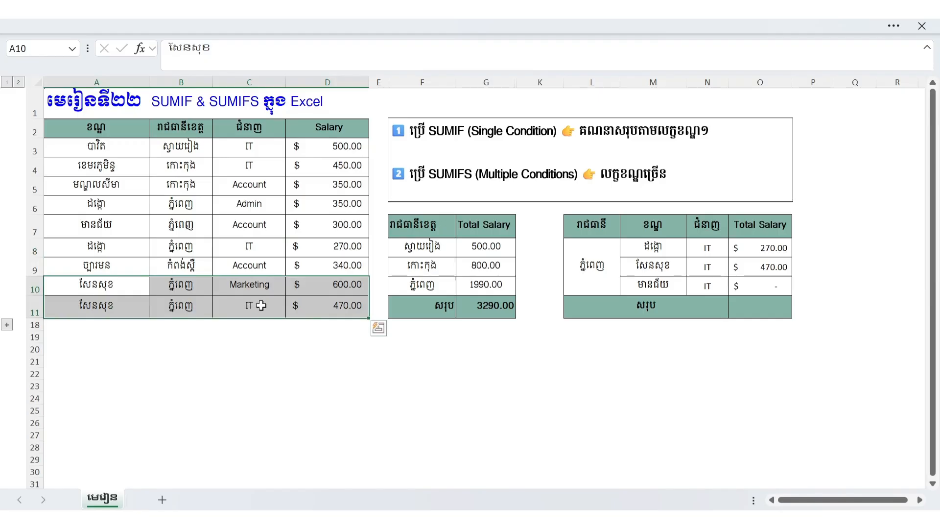
Replace the Marketing skill in C10 with IT copied from C11, and inspect the updated SUMIFS total in O9.
left_click(330, 304)
left_click(260, 298)
left_click(260, 290)
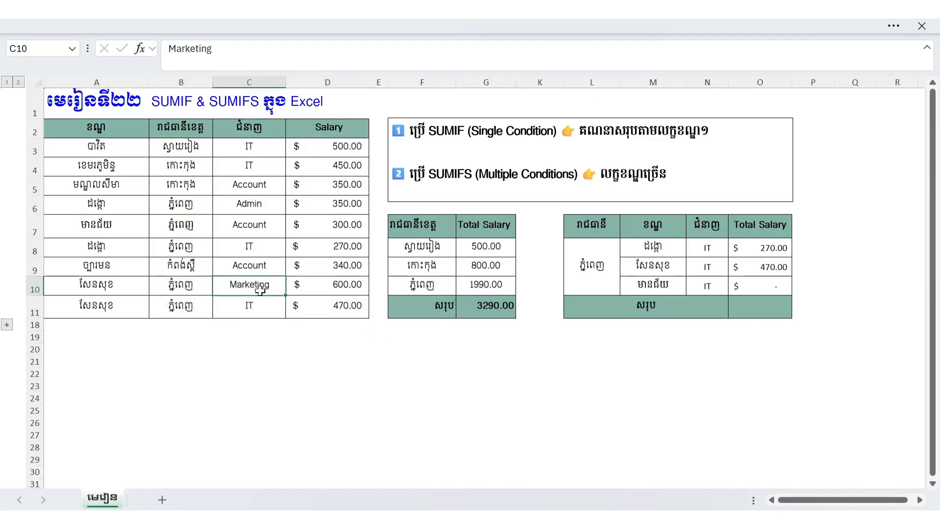
left_click(265, 306)
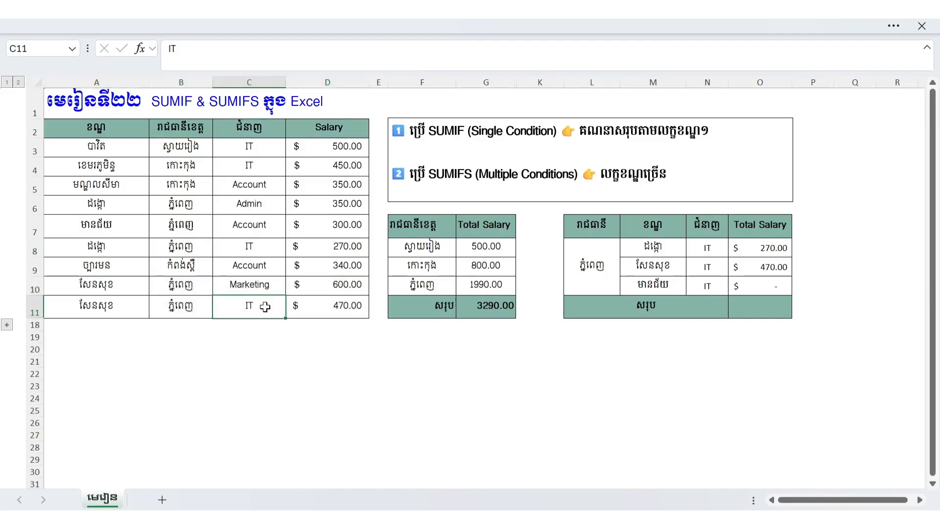
key("ctrl+c")
key("Up")
key("ctrl+v")
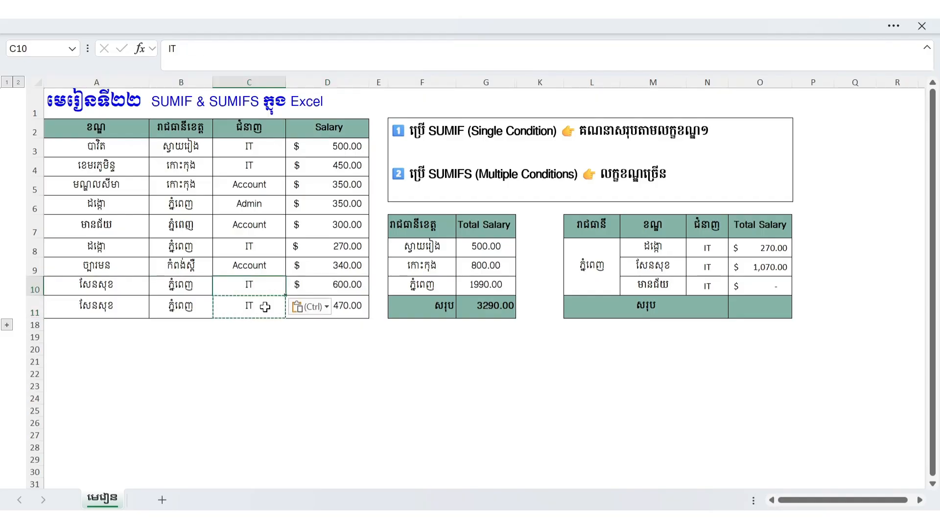
left_click(770, 269)
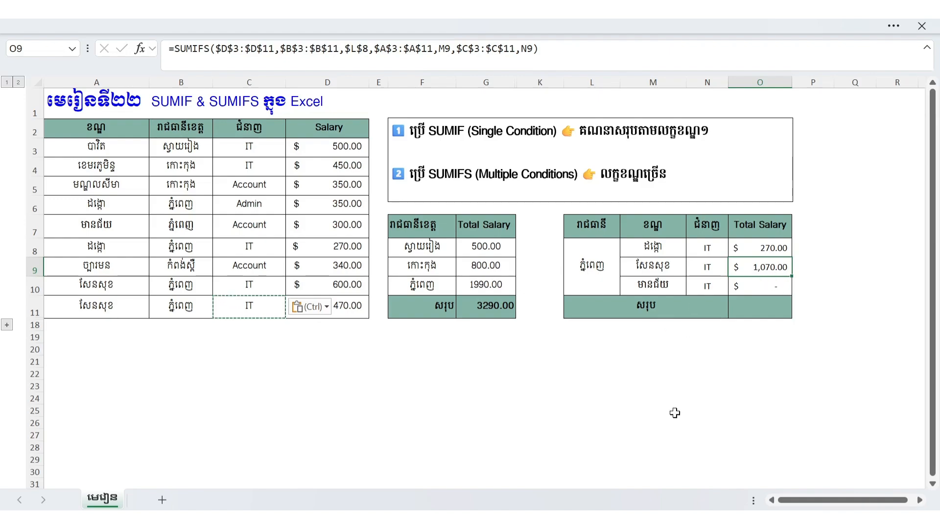
left_click(700, 411)
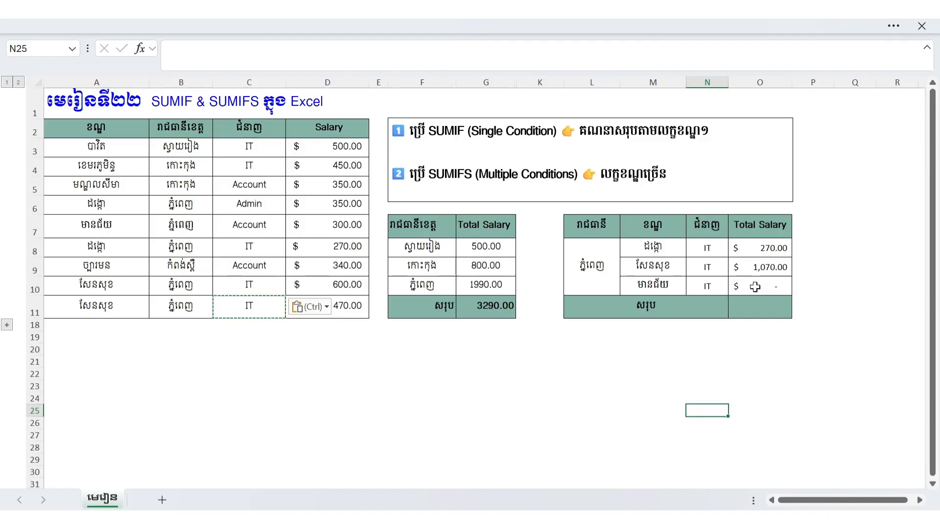
Add up the district totals O8:O10 with a SUM formula in the total row cell O11.
left_click(784, 291)
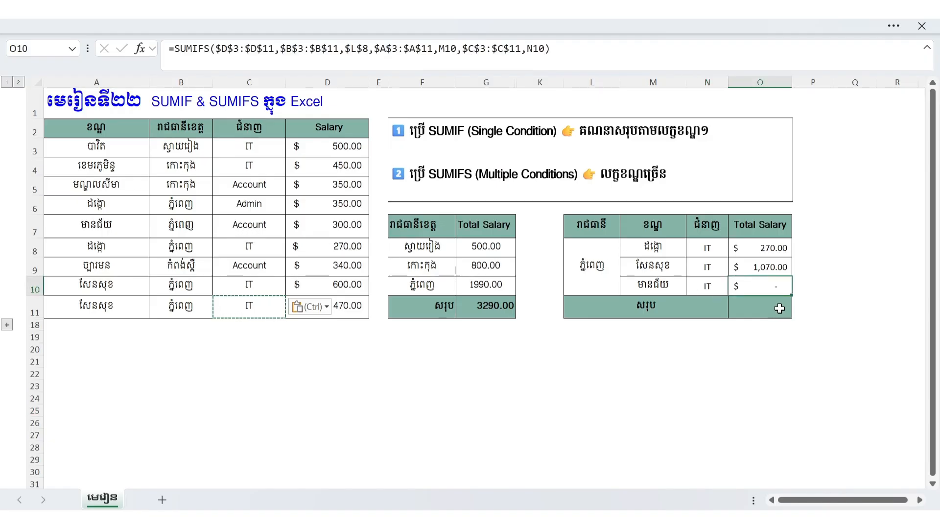
left_click(774, 333)
left_click(766, 307)
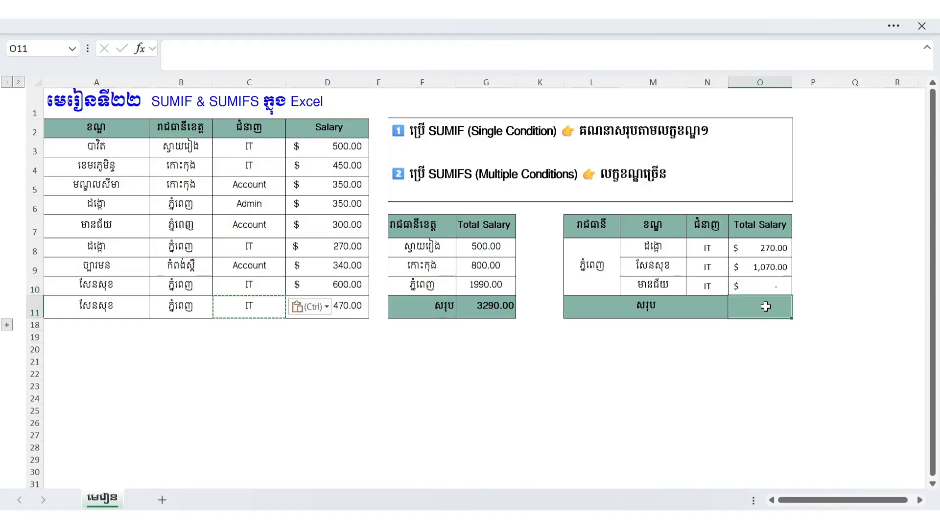
type("=")
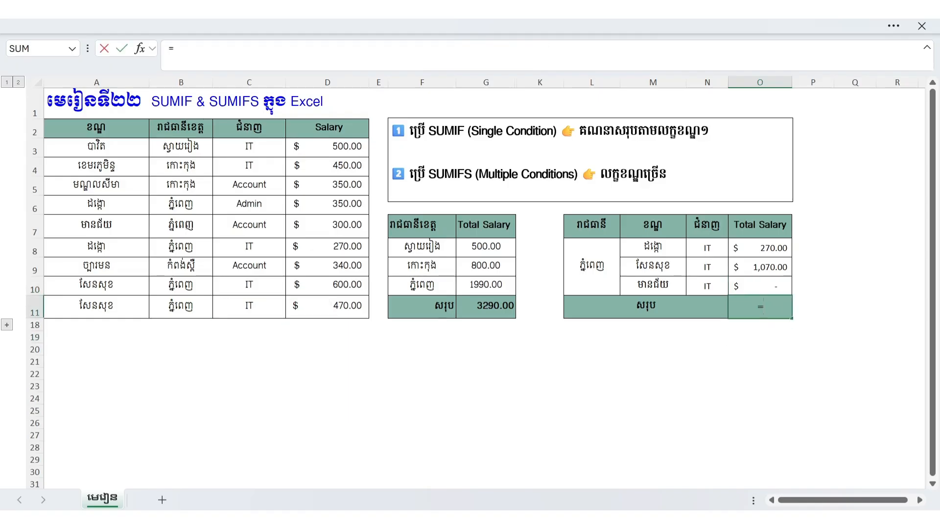
type("sum(")
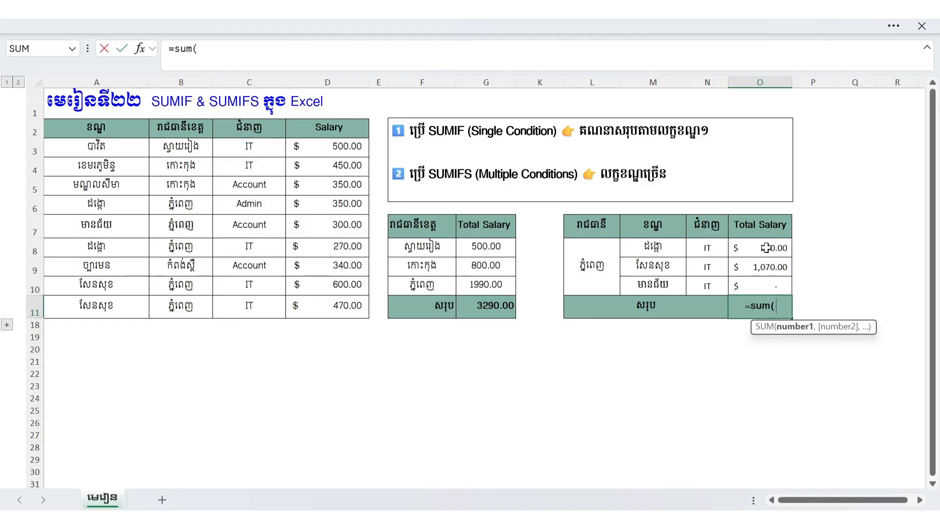
left_click_drag(764, 248, 765, 286)
key("Return")
left_click(714, 366)
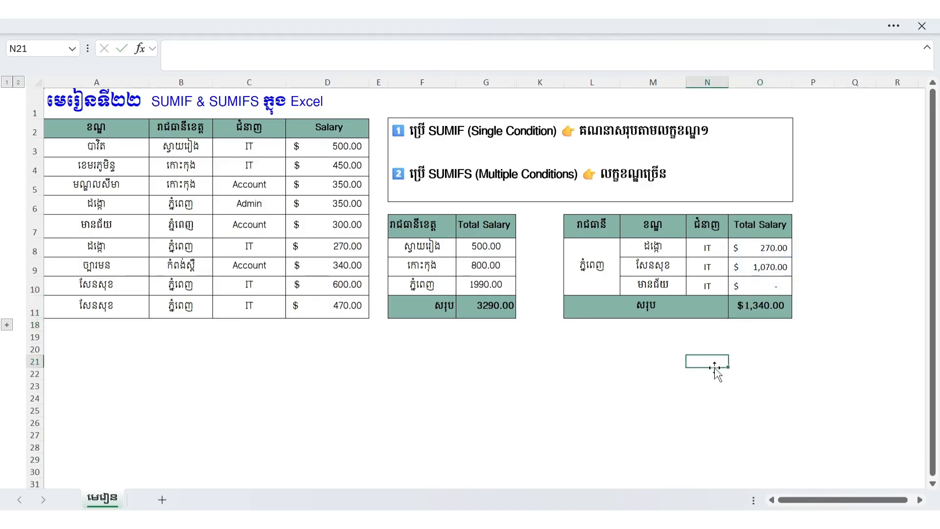